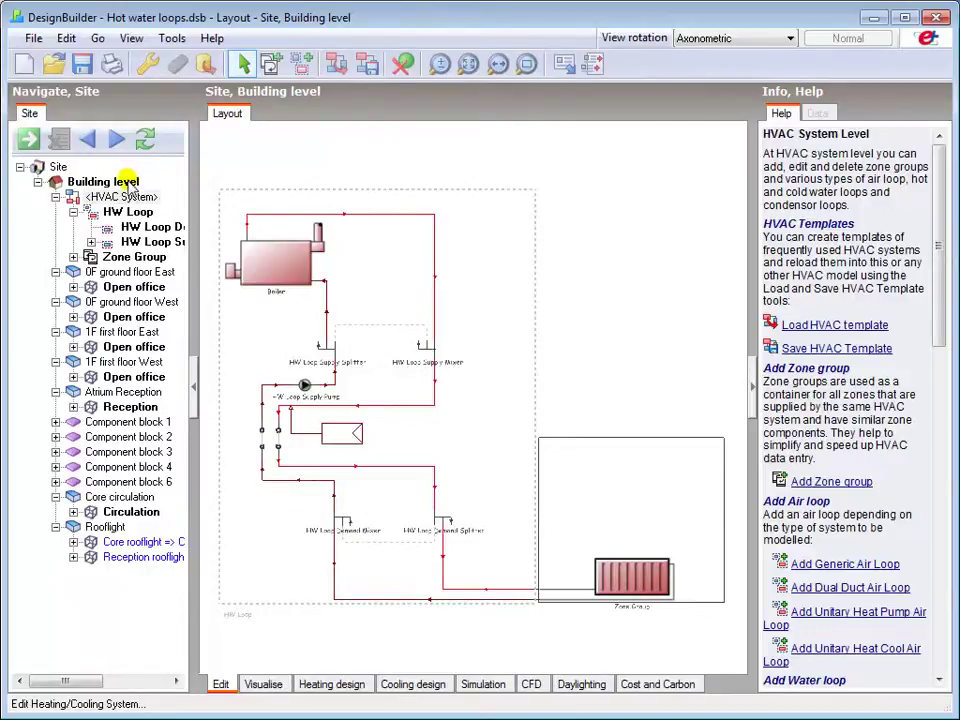
Step: Return to Building level and display its HVAC settings with the Fan-coil unit template
click(125, 182)
click(506, 117)
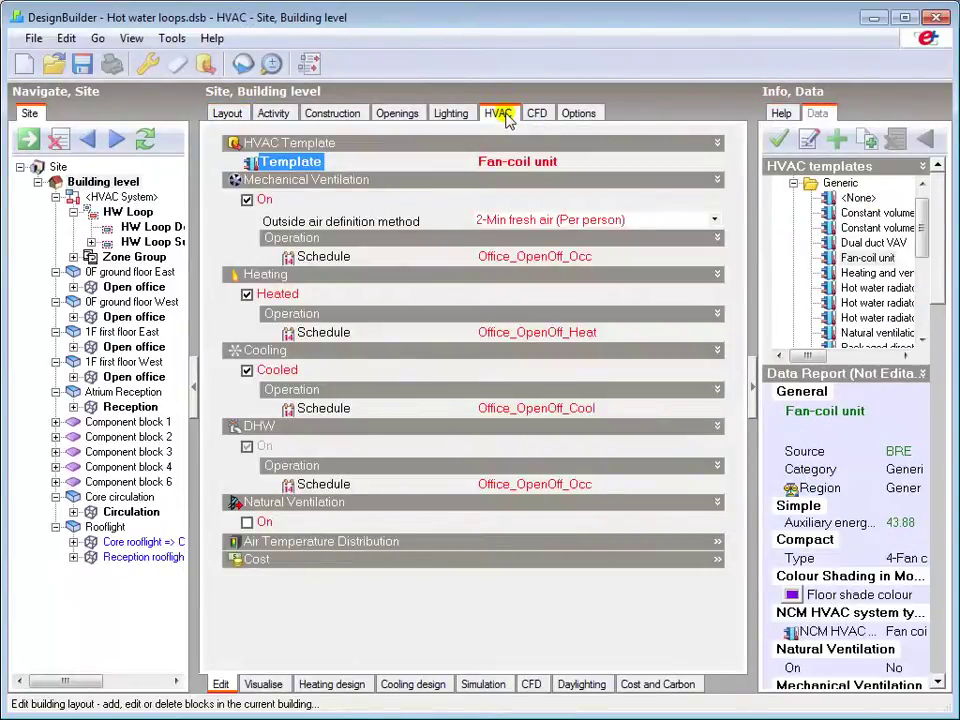
Step: Apply the 'Hot water radiator heating, nat vent' HVAC template with 2-Min fresh air (Per person) outside air
click(510, 166)
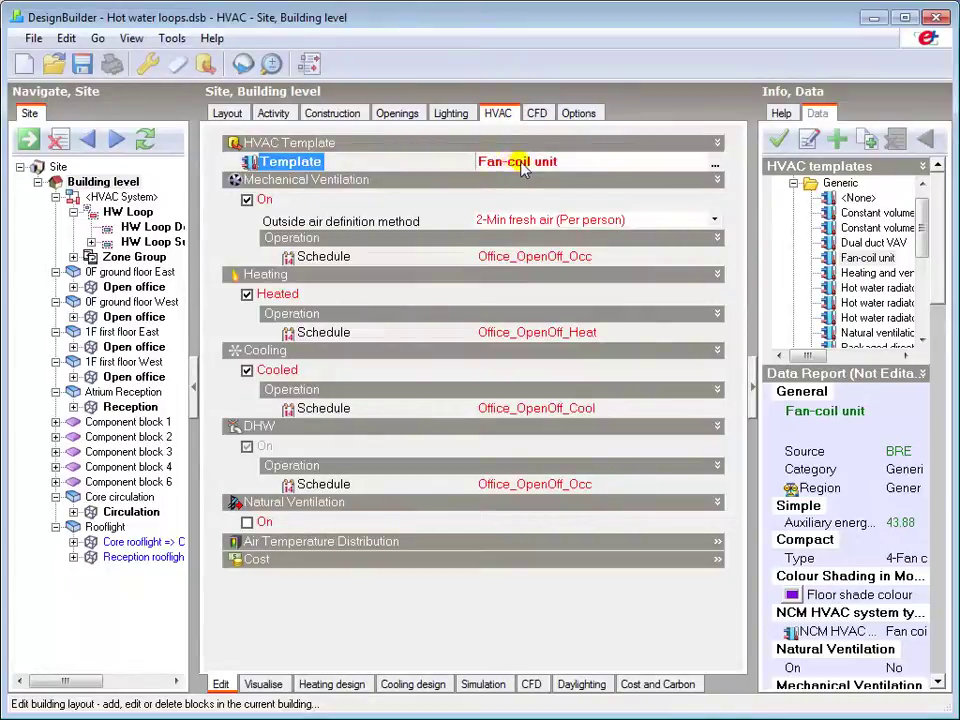
click(714, 161)
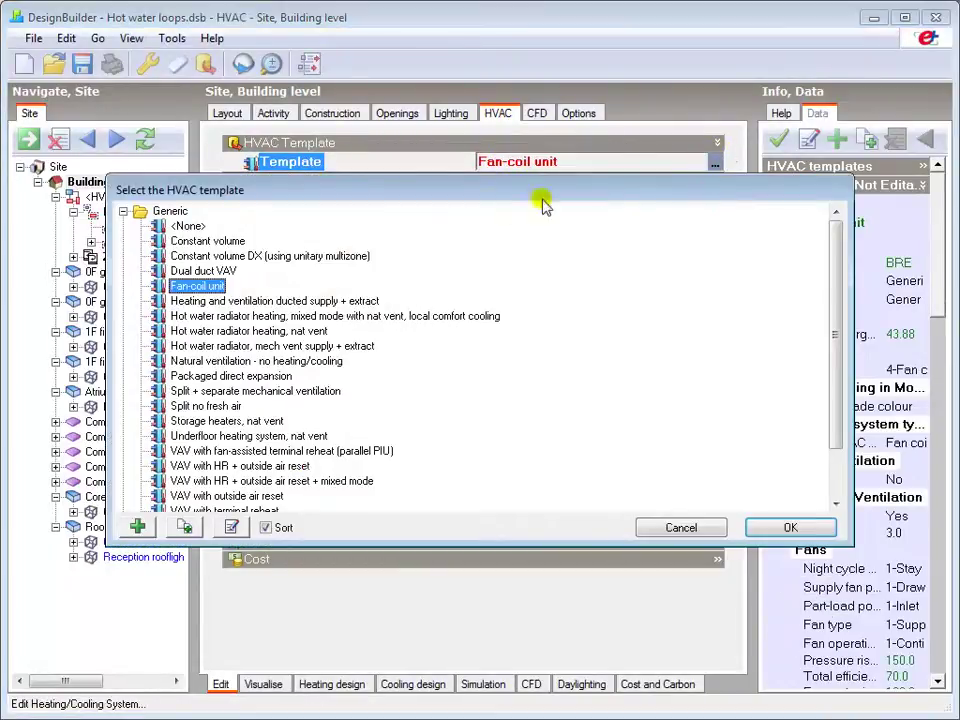
click(257, 330)
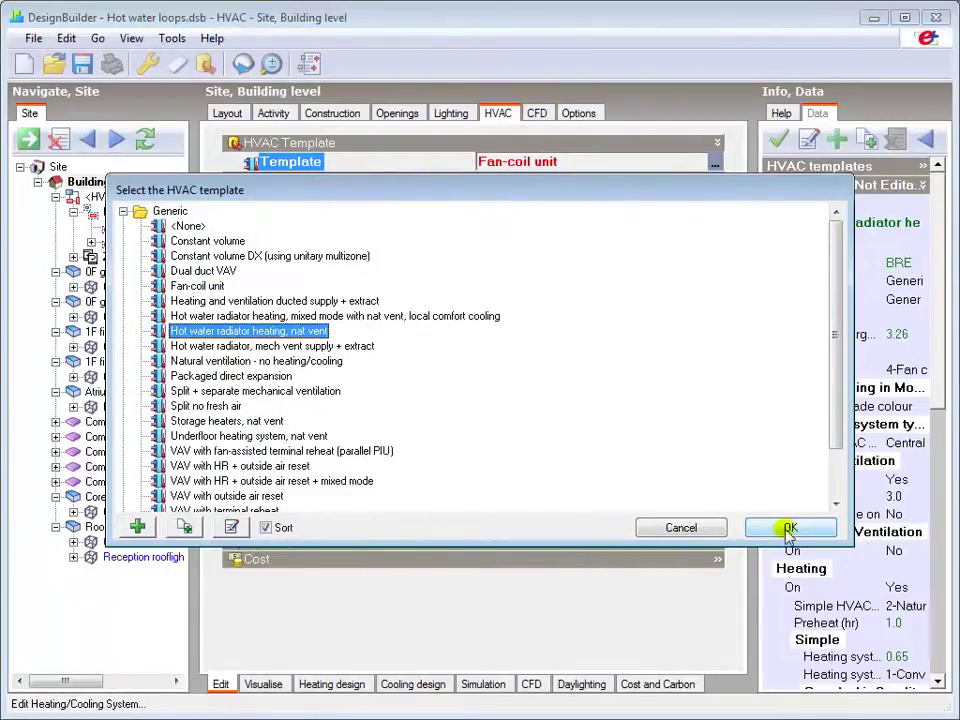
click(790, 527)
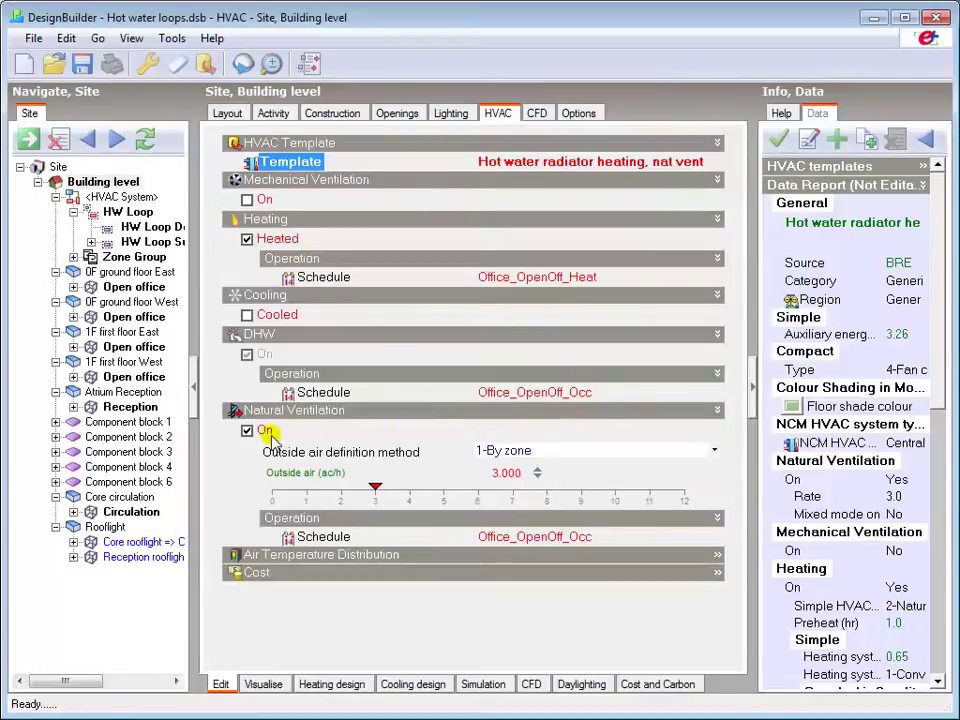
click(549, 458)
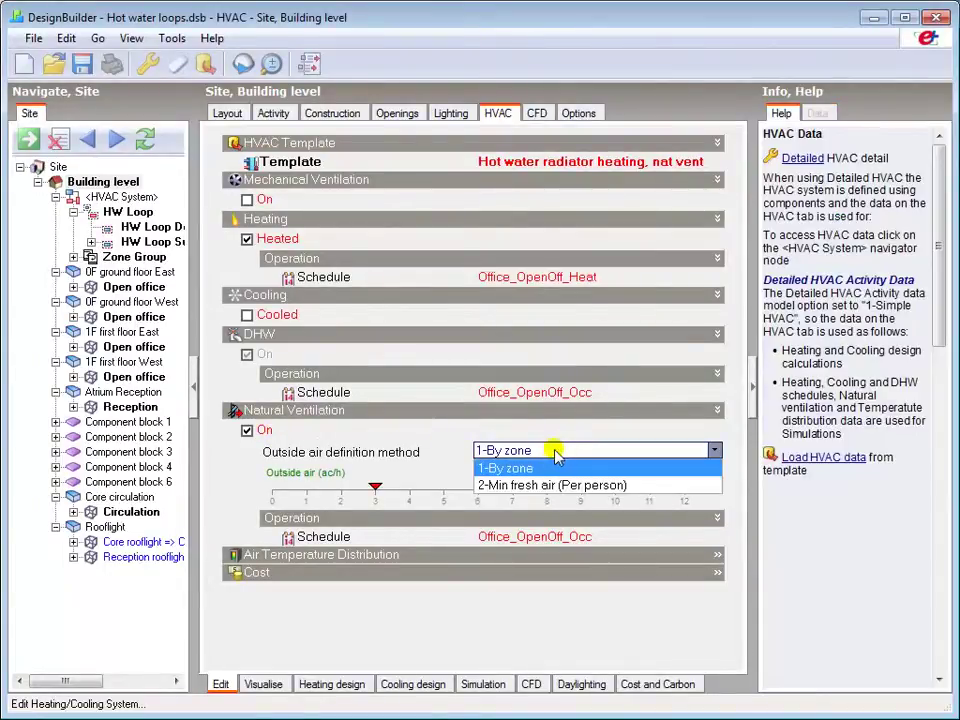
click(535, 486)
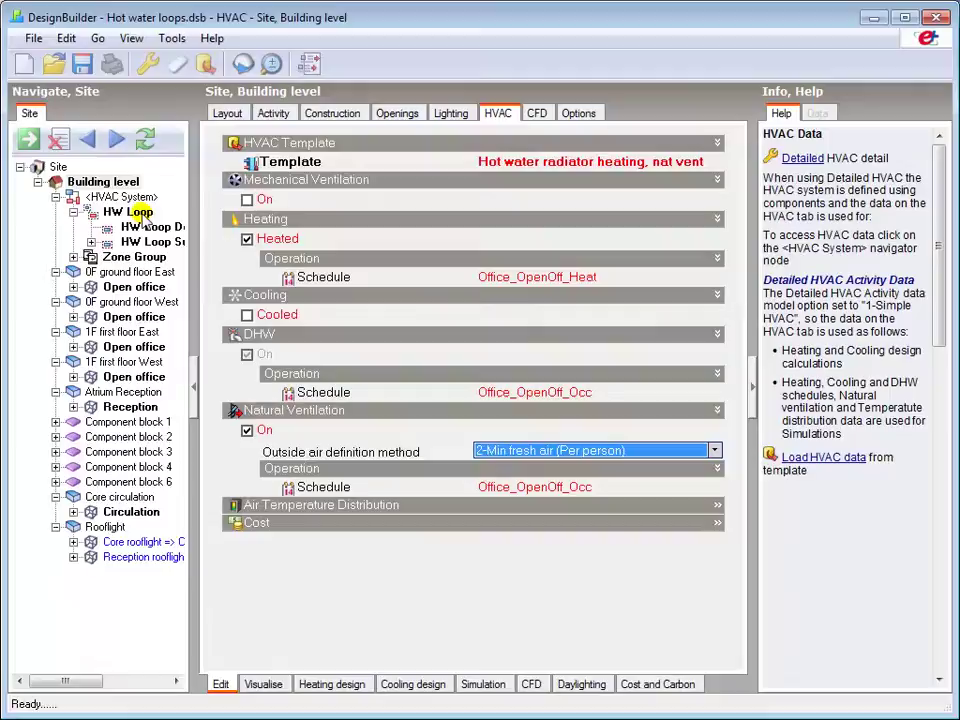
Step: Select HW Loop in the navigator and bring up the layout canvas context menu
click(140, 212)
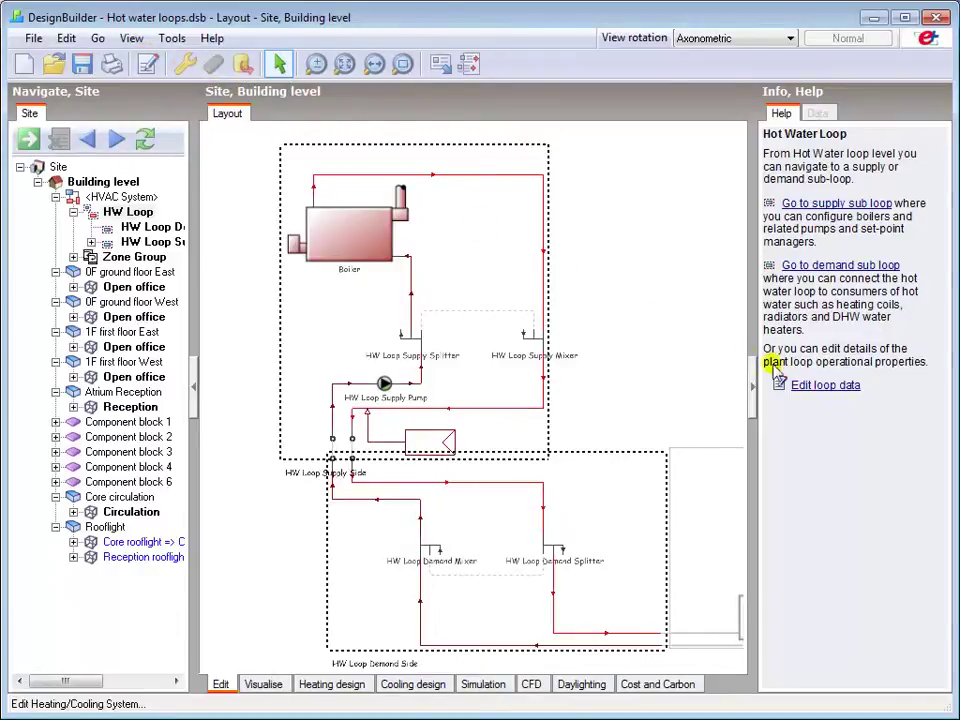
right_click(458, 287)
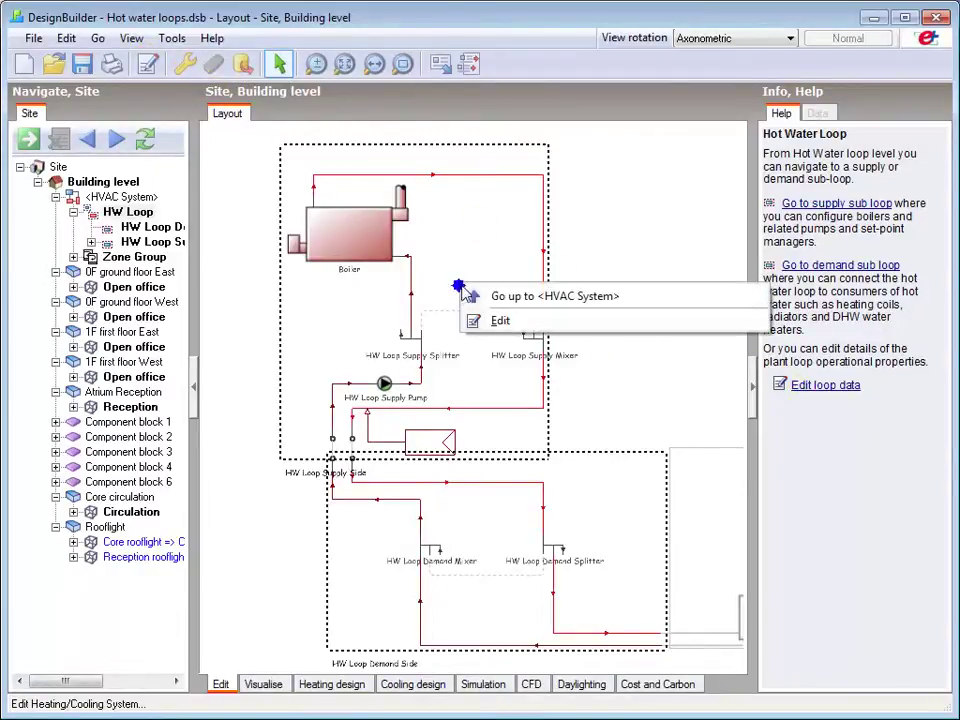
Step: Edit the HW Loop plant loop data, keeping 1-Constant flow and the Autosize maximum flow rate
click(498, 321)
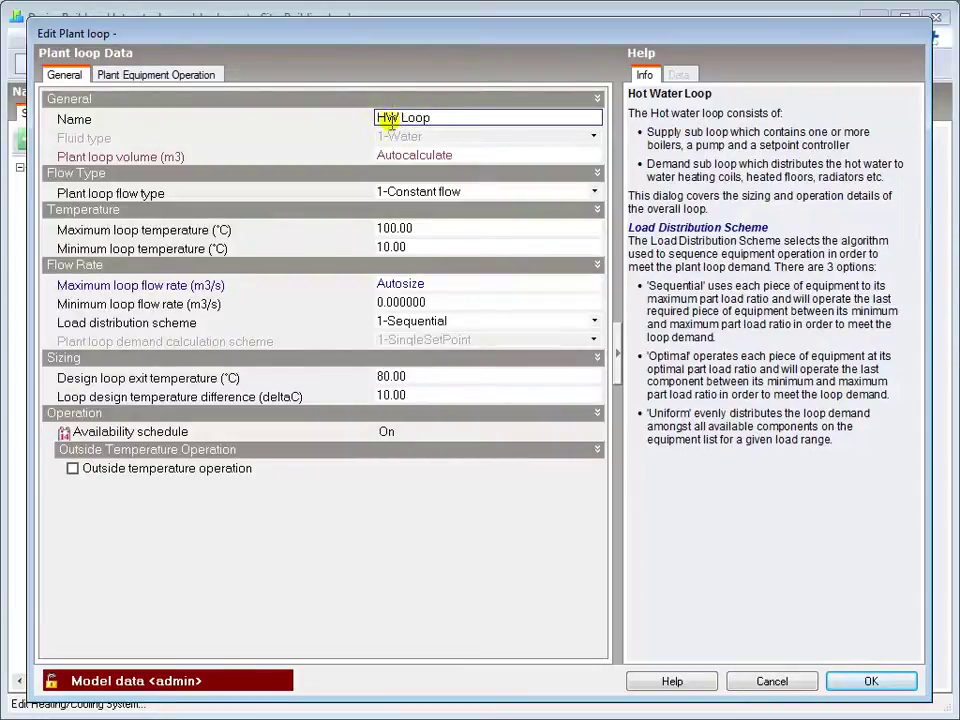
drag(433, 118, 377, 118)
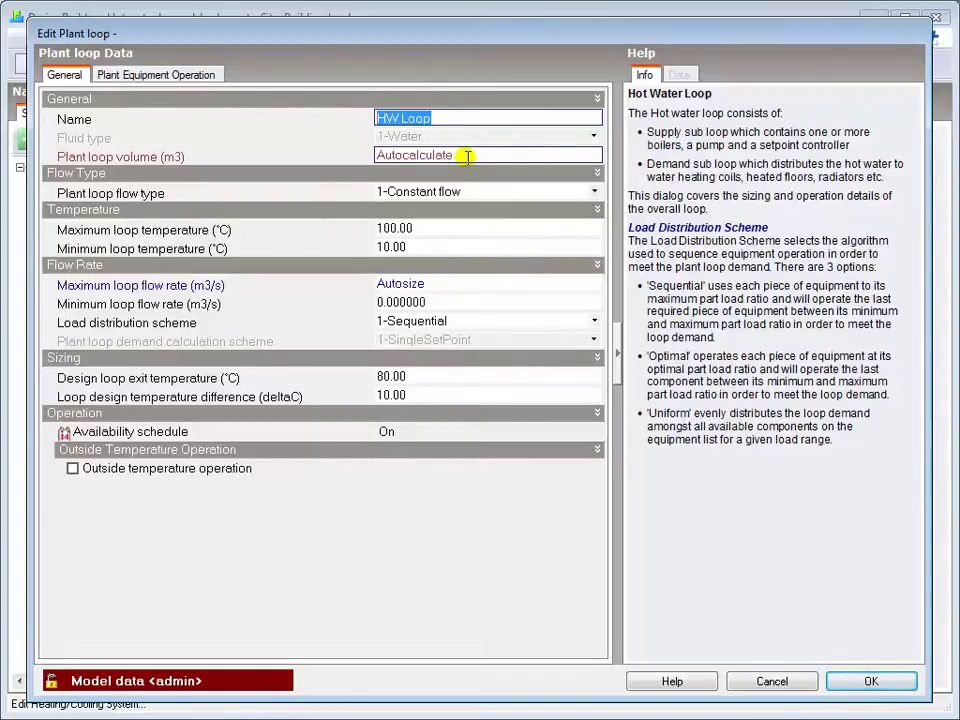
click(594, 193)
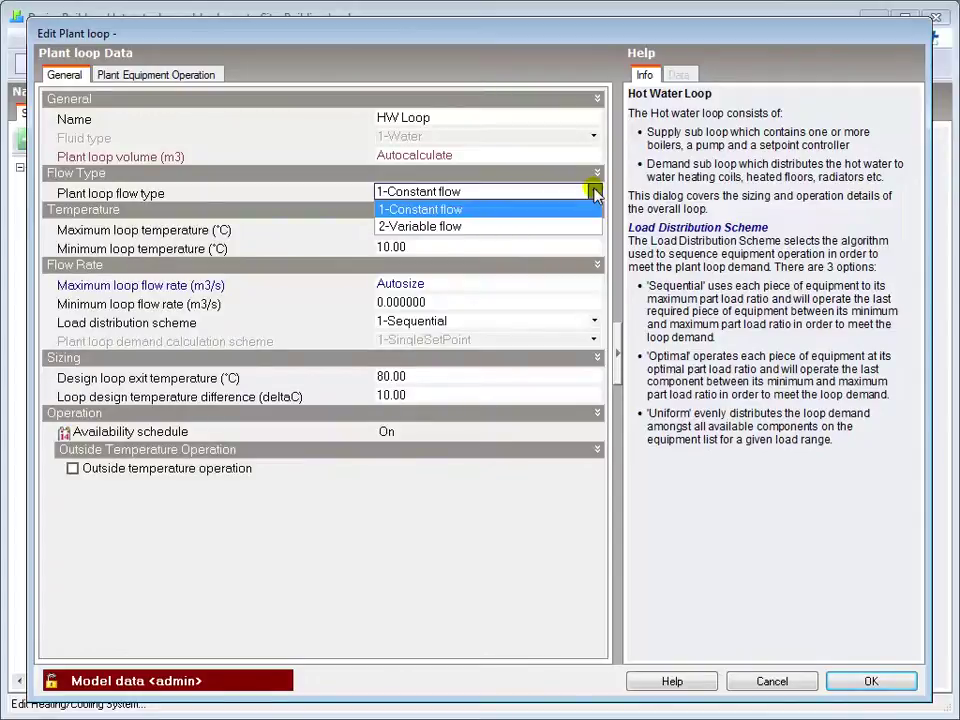
click(594, 193)
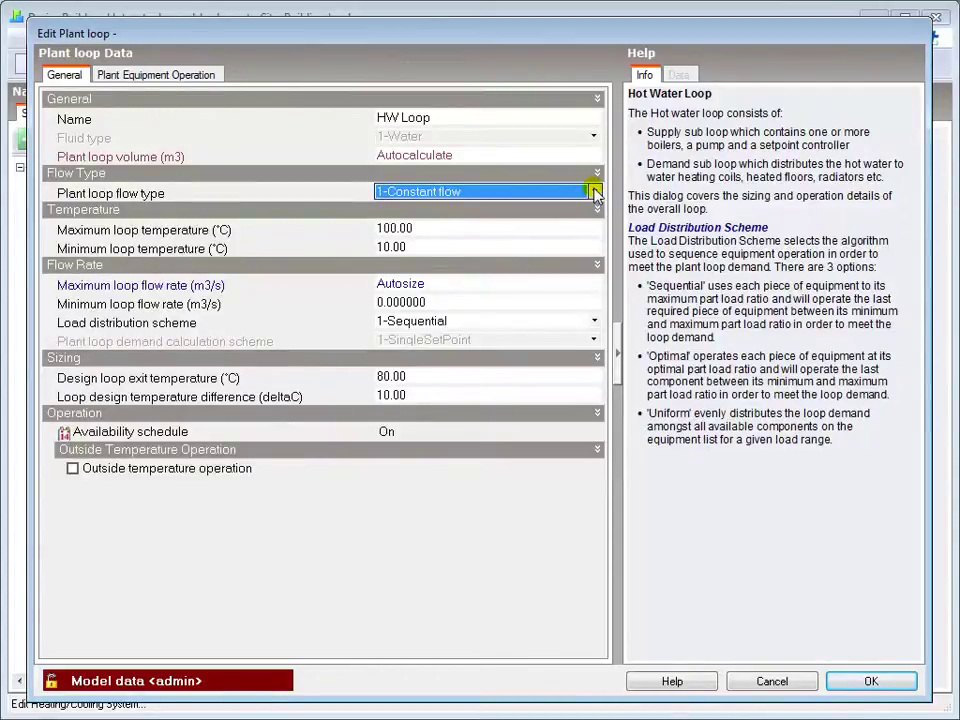
click(430, 283)
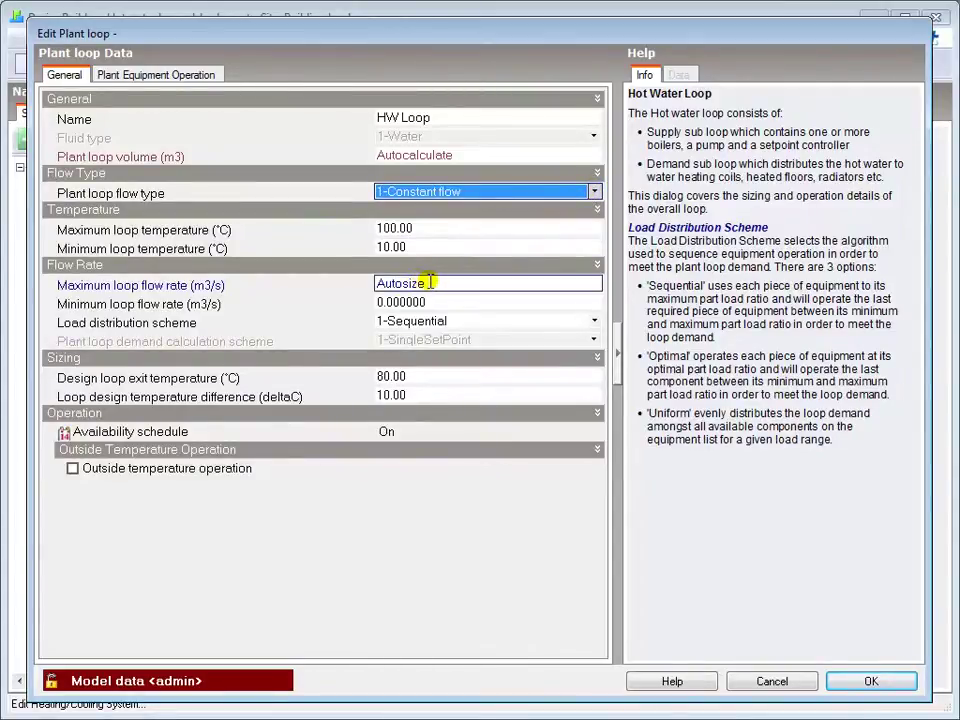
drag(435, 283, 358, 288)
click(440, 283)
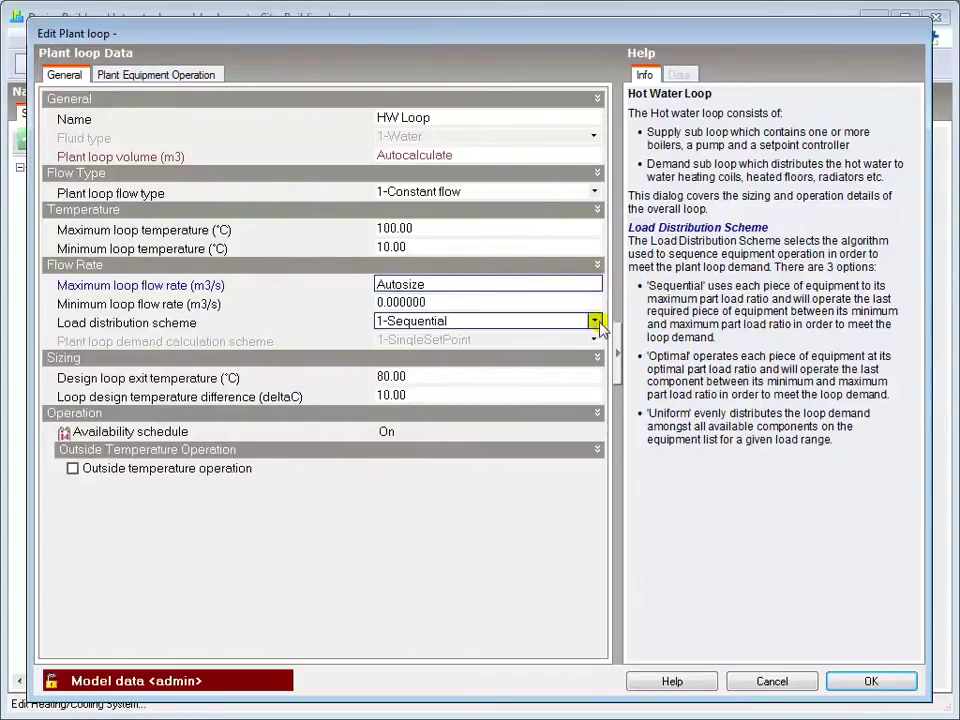
click(594, 321)
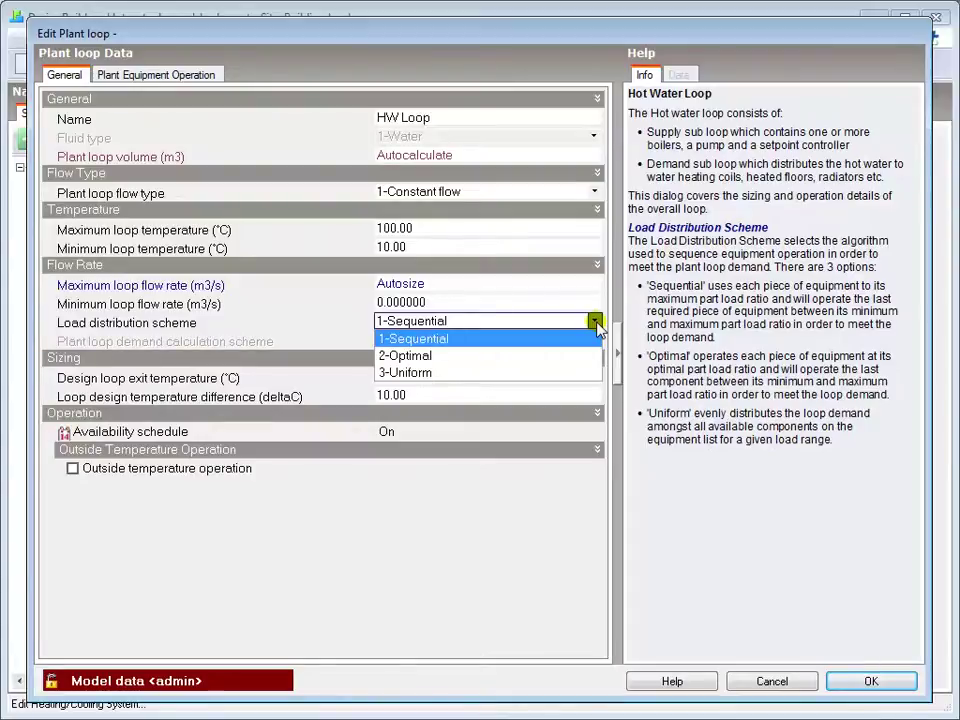
click(597, 328)
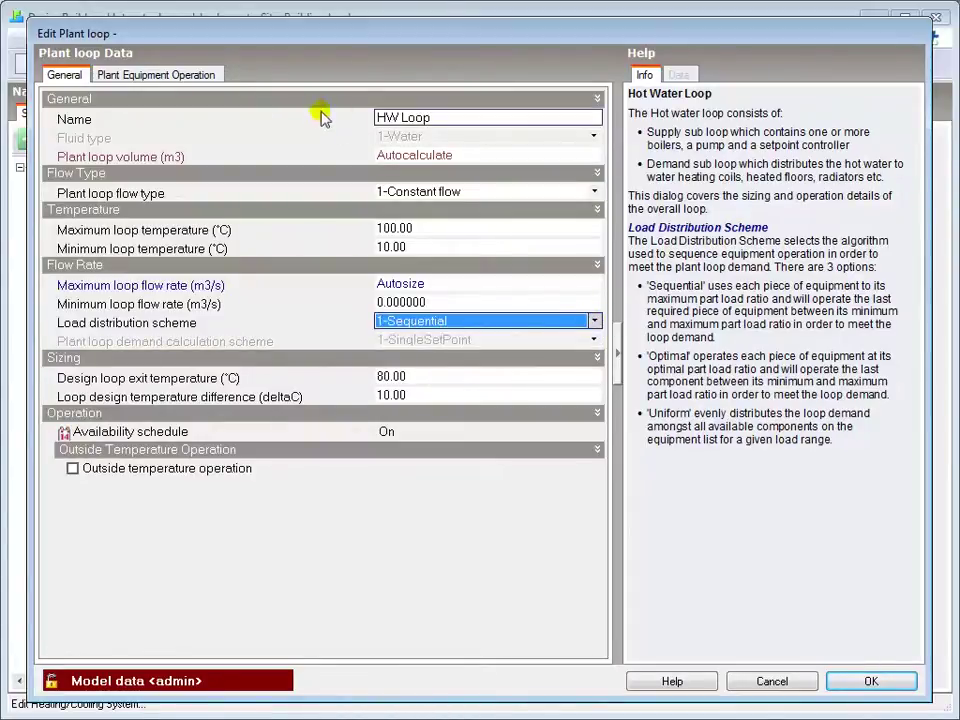
click(508, 286)
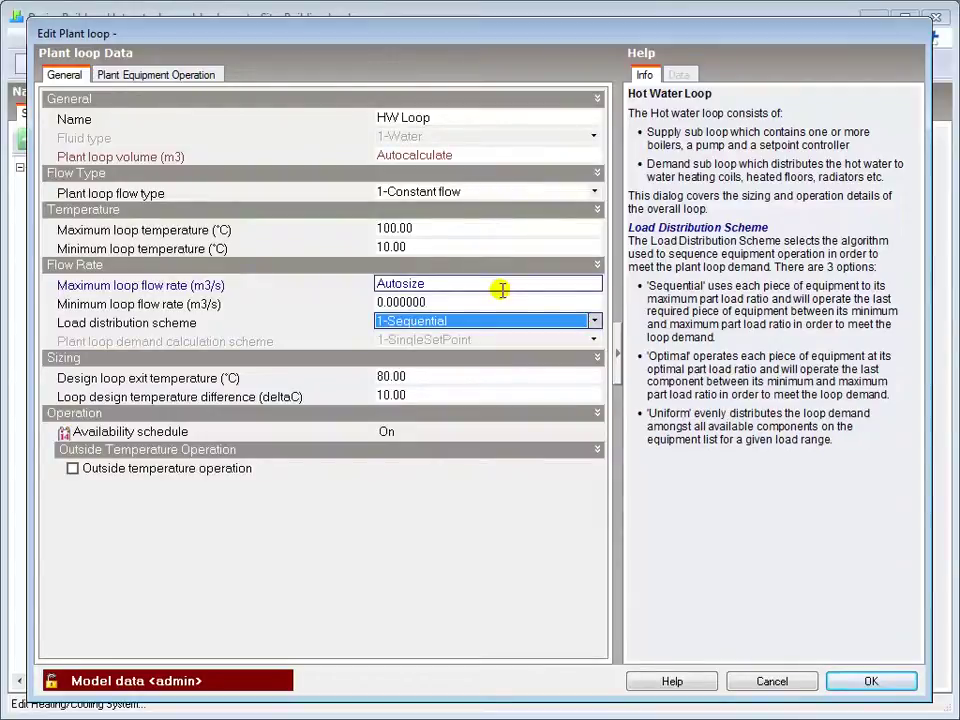
click(592, 322)
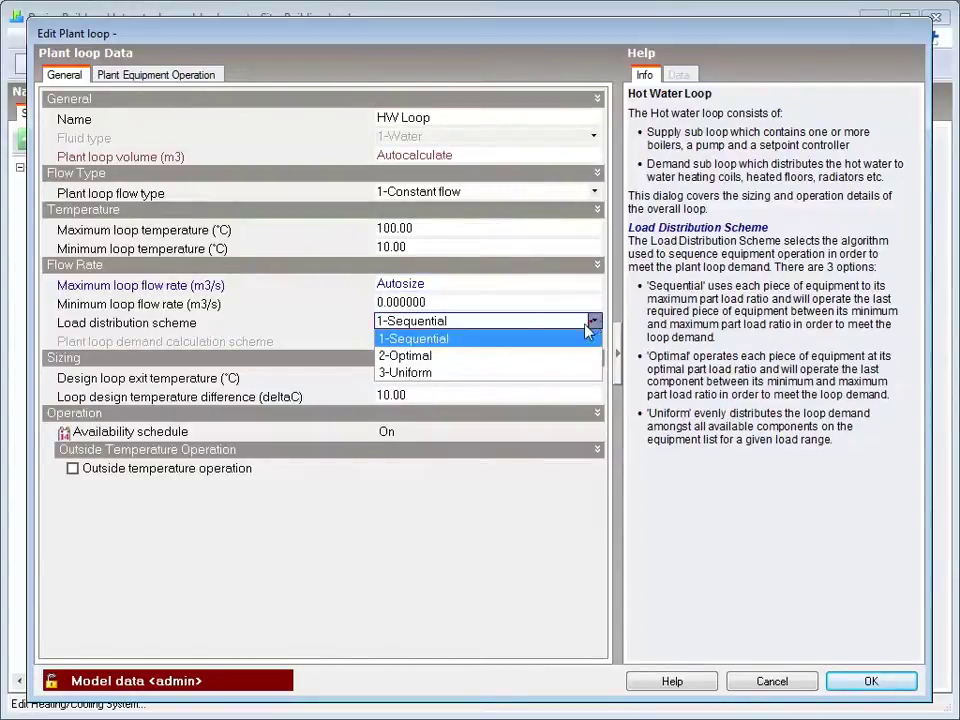
click(483, 358)
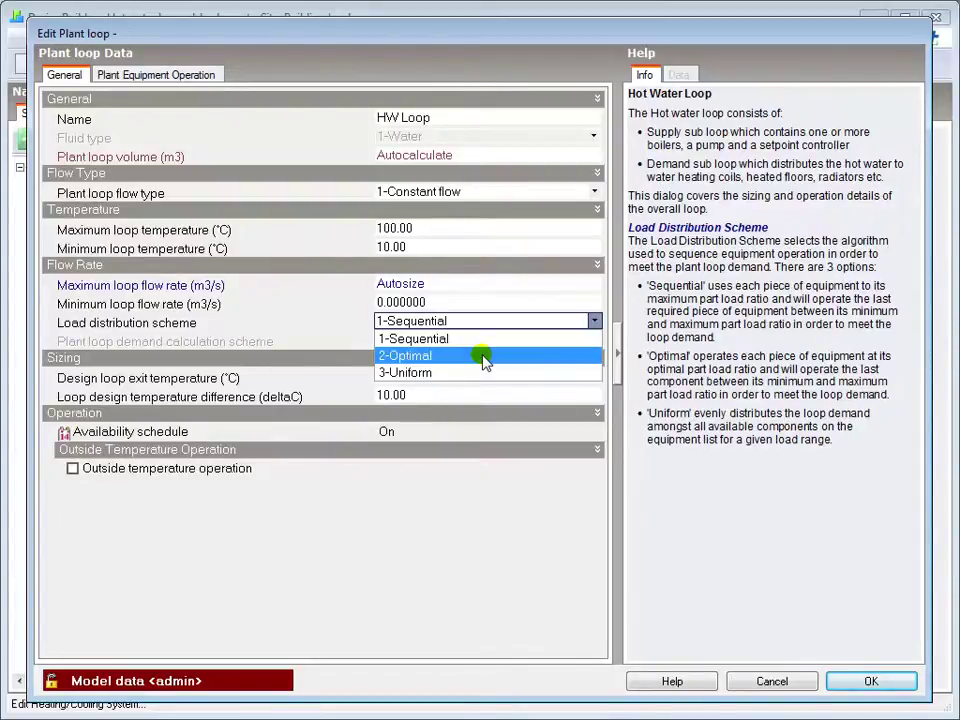
click(594, 321)
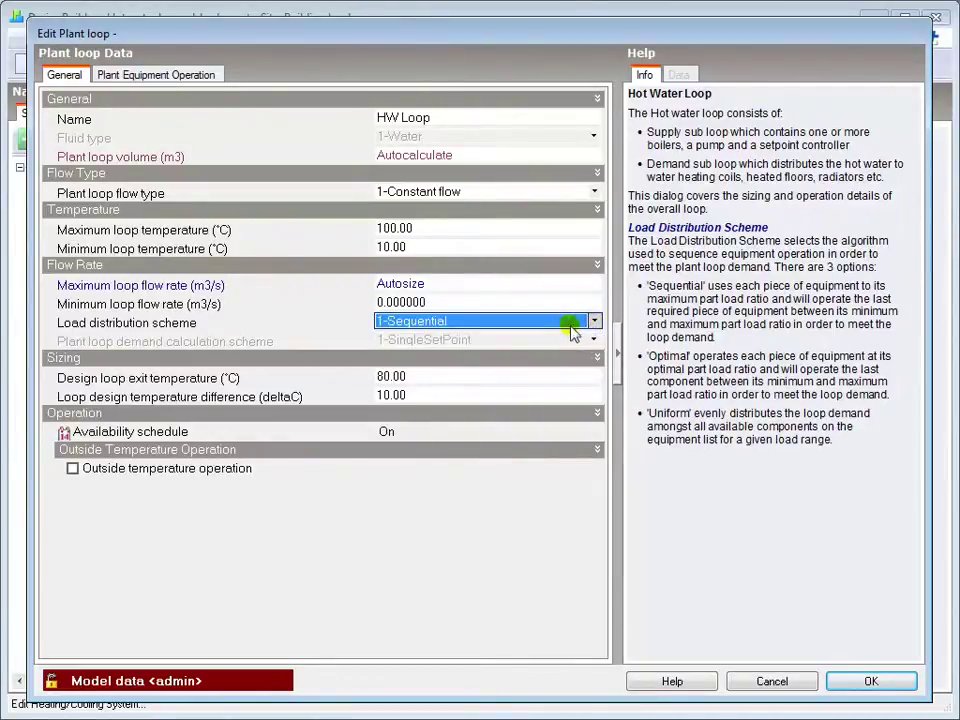
click(422, 376)
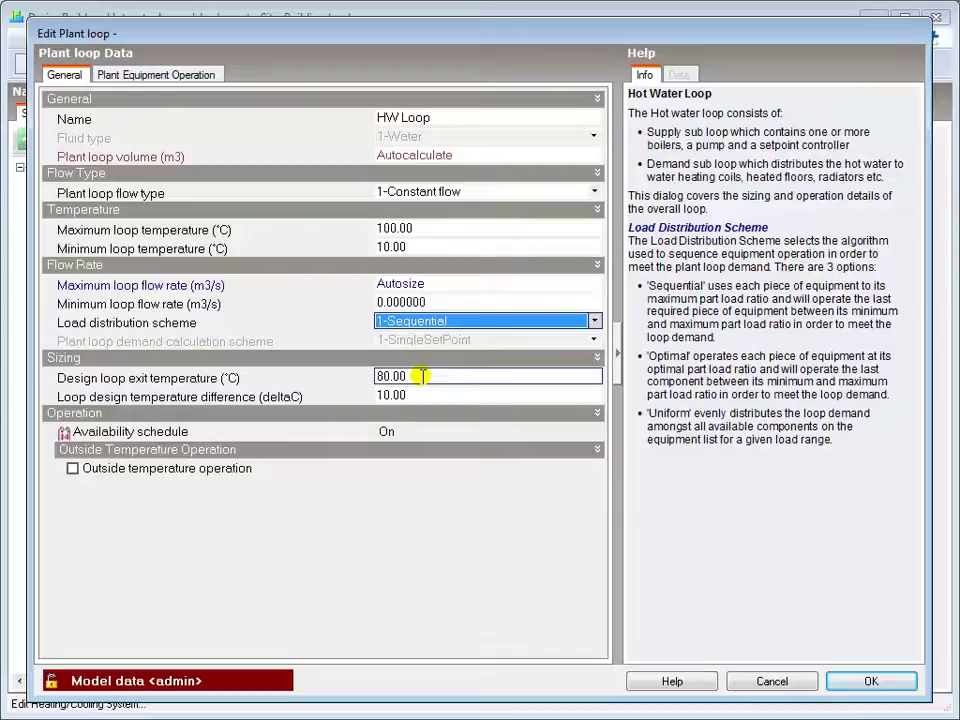
key(Return)
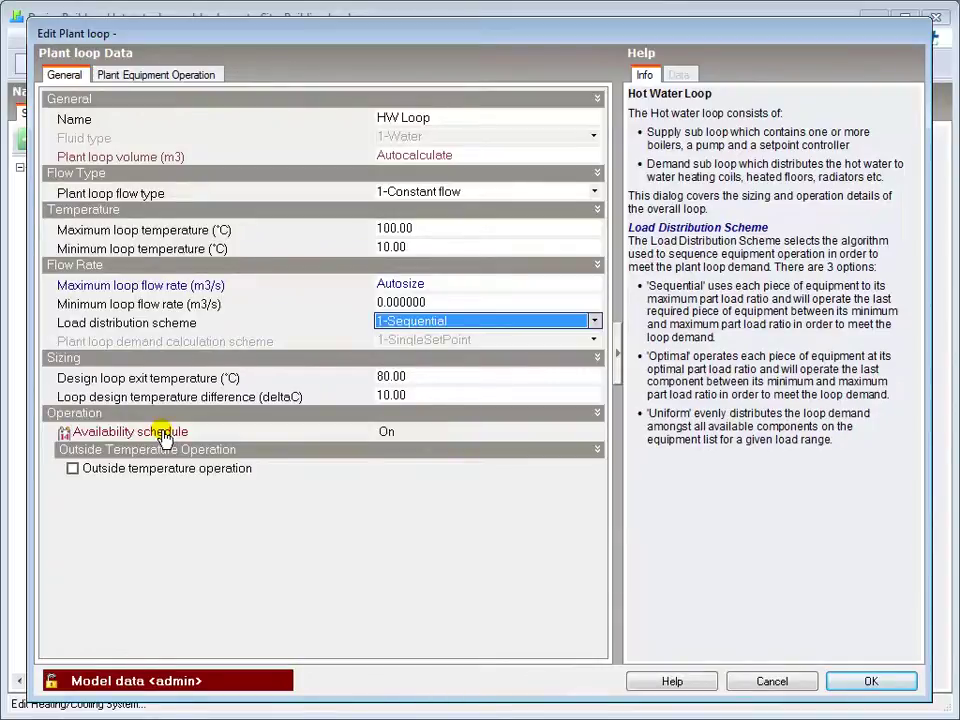
click(72, 468)
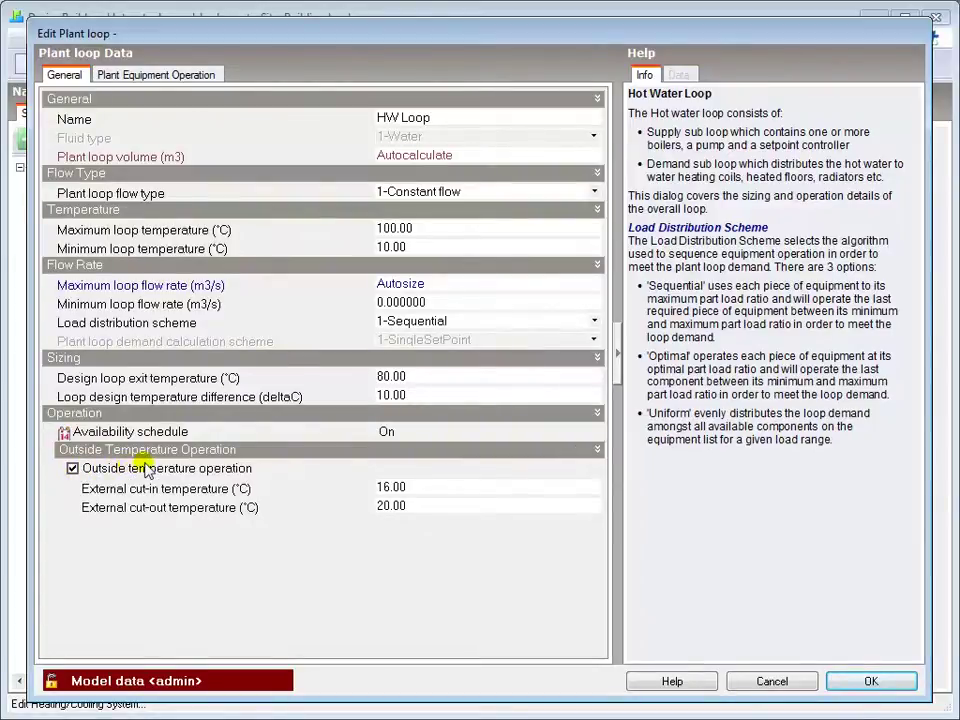
click(328, 484)
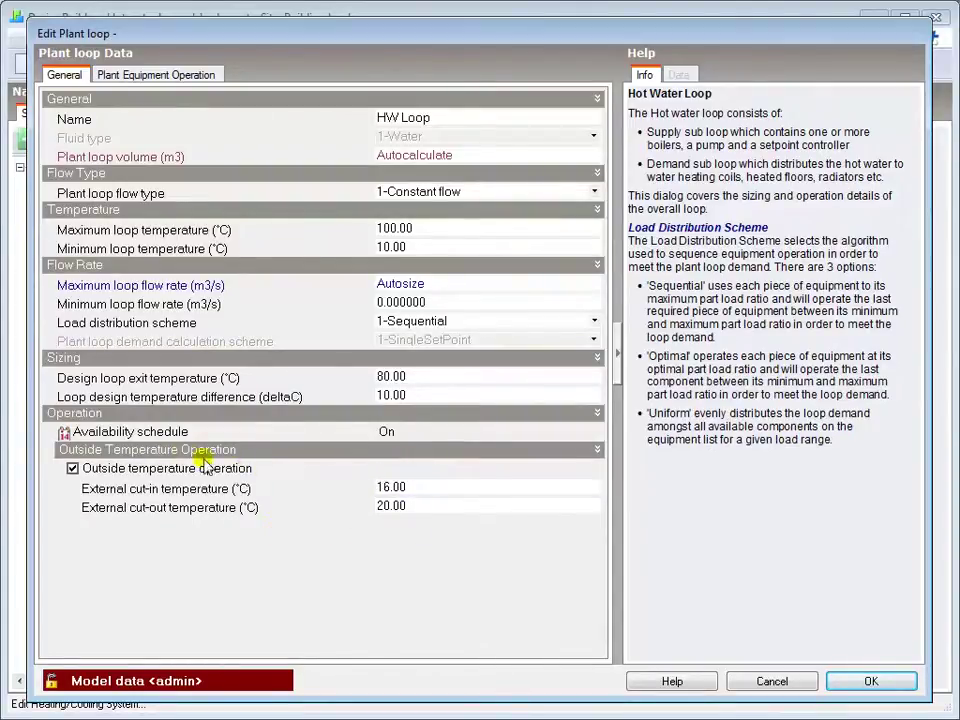
click(72, 469)
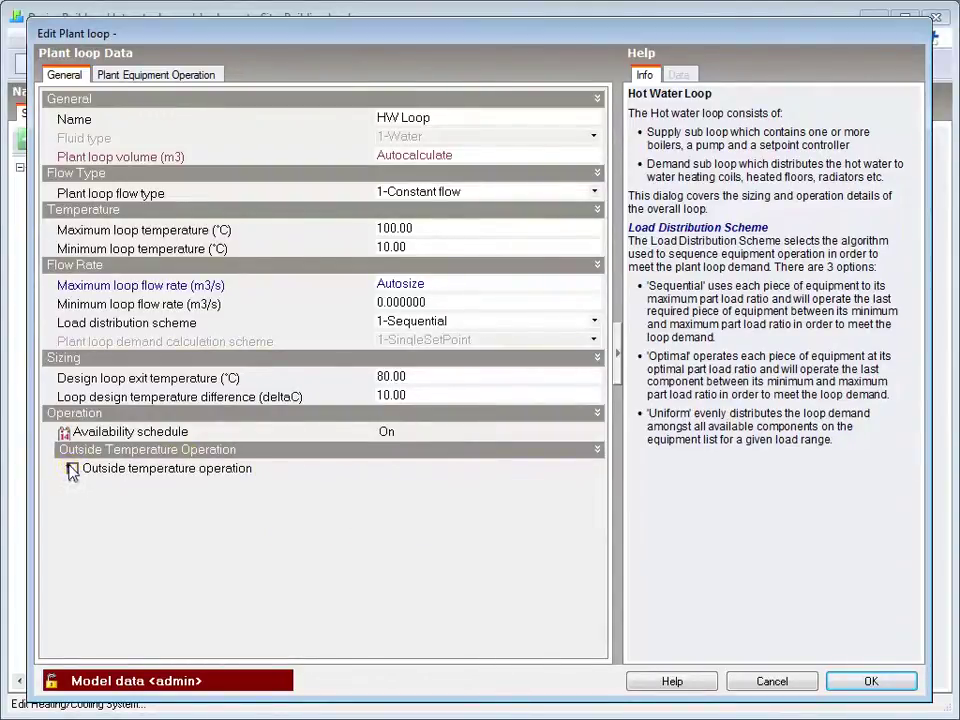
Step: Cancel the HW Loop plant loop dialog unchanged and expand the HW Loop Supply branch
click(140, 75)
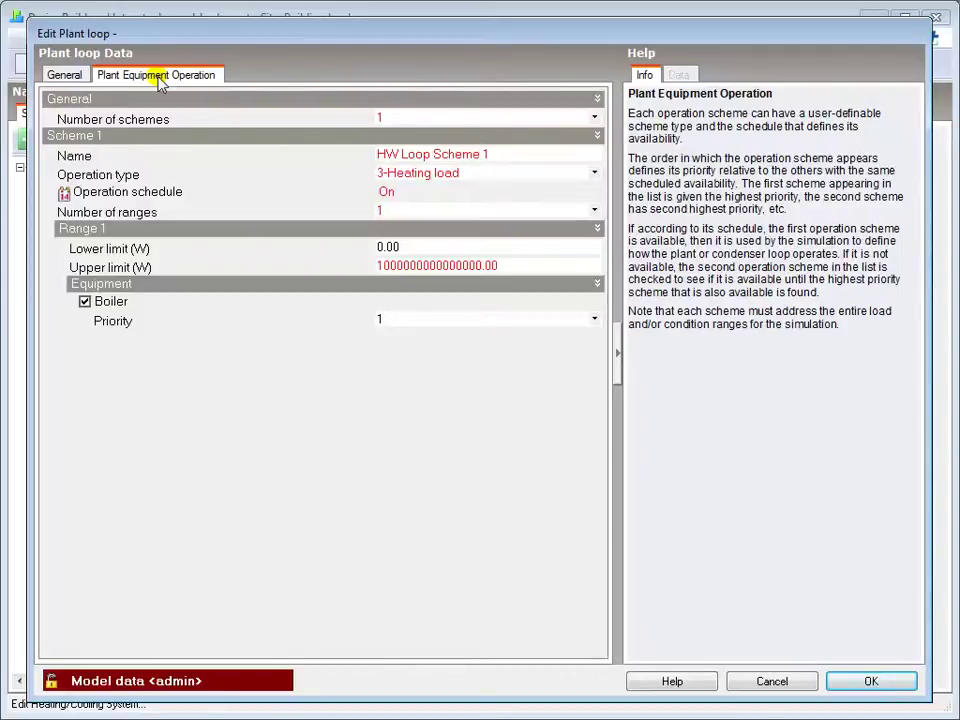
click(797, 681)
click(92, 243)
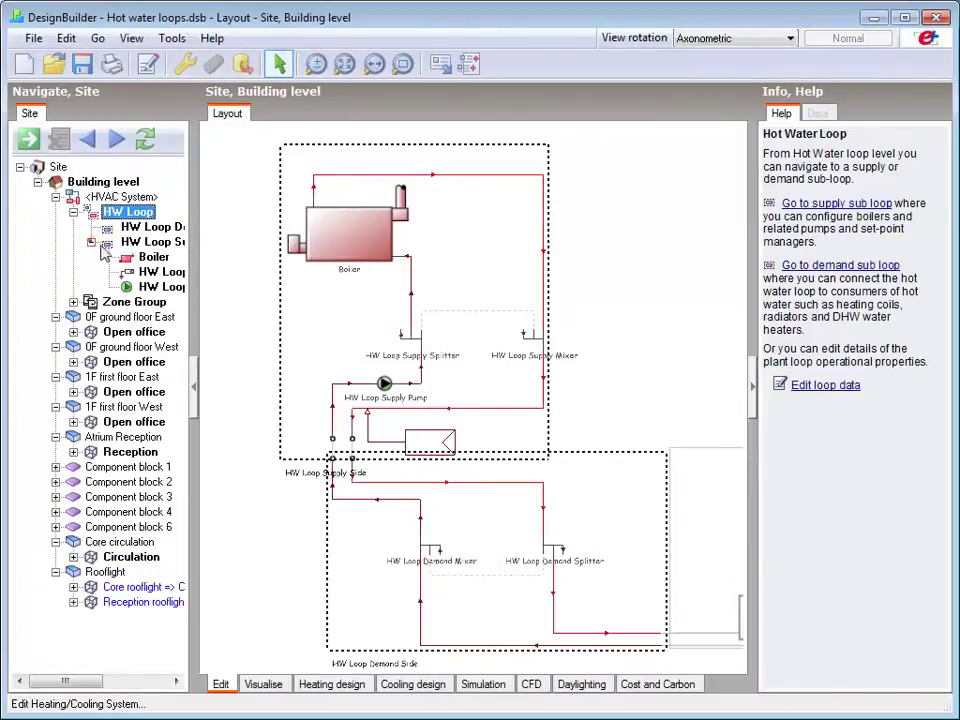
Step: Open the Boiler's settings, keeping the Gas-fired condensing boiler template and 1-Natural gas fuel
click(140, 257)
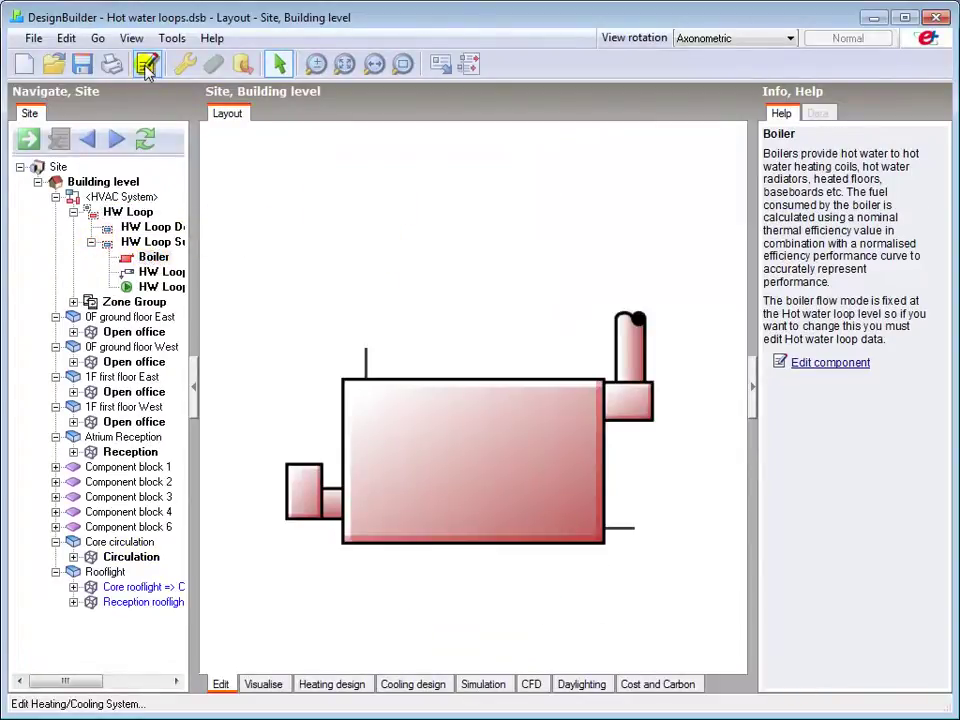
click(146, 64)
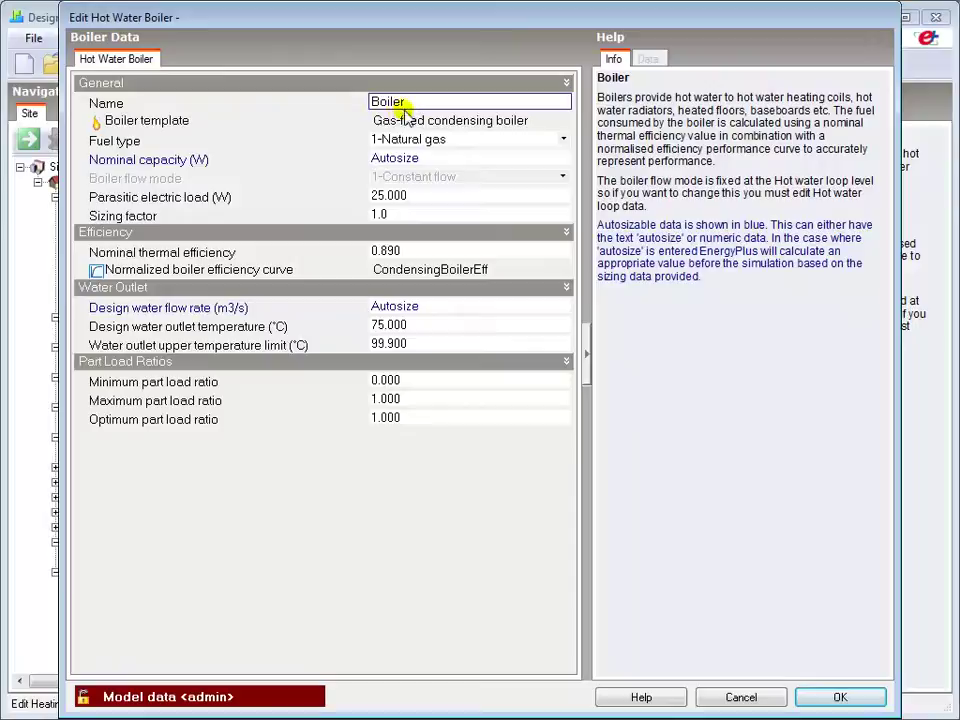
drag(402, 102, 354, 94)
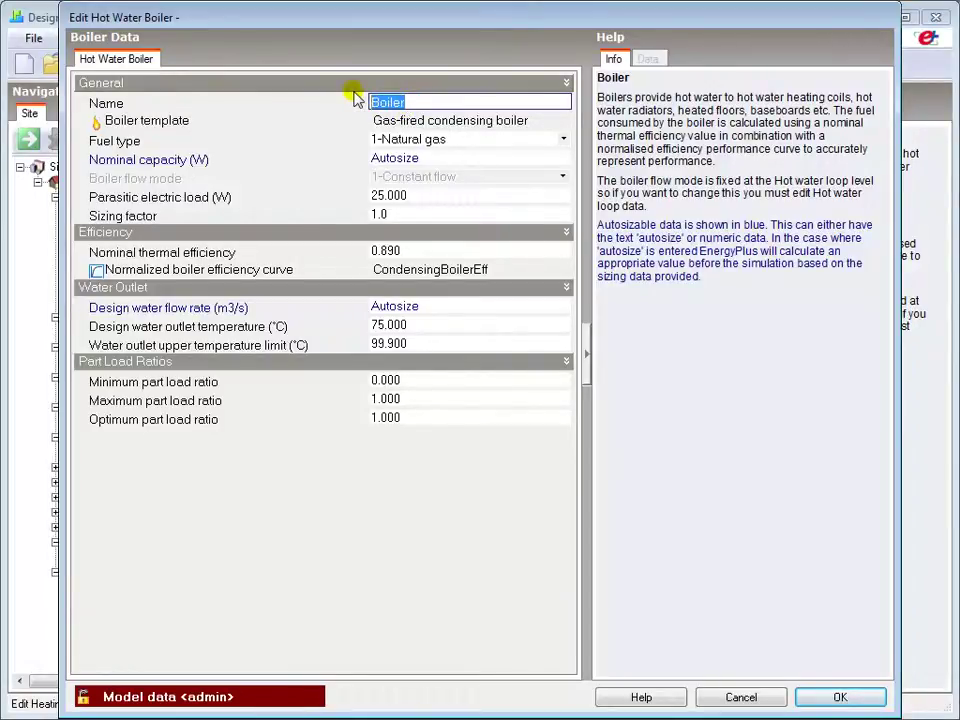
click(474, 122)
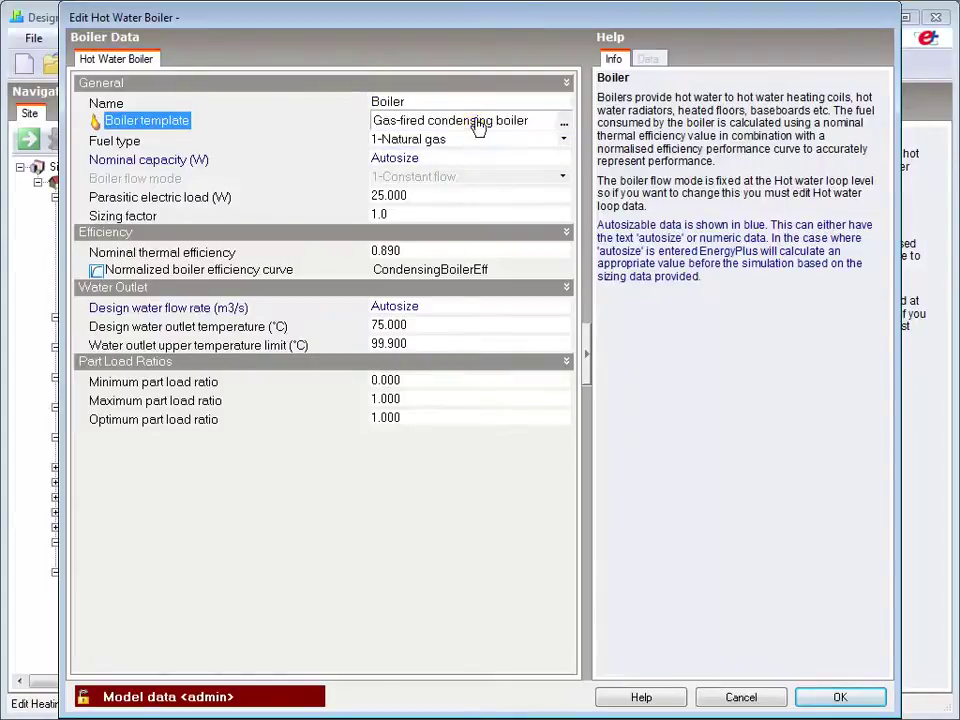
click(564, 121)
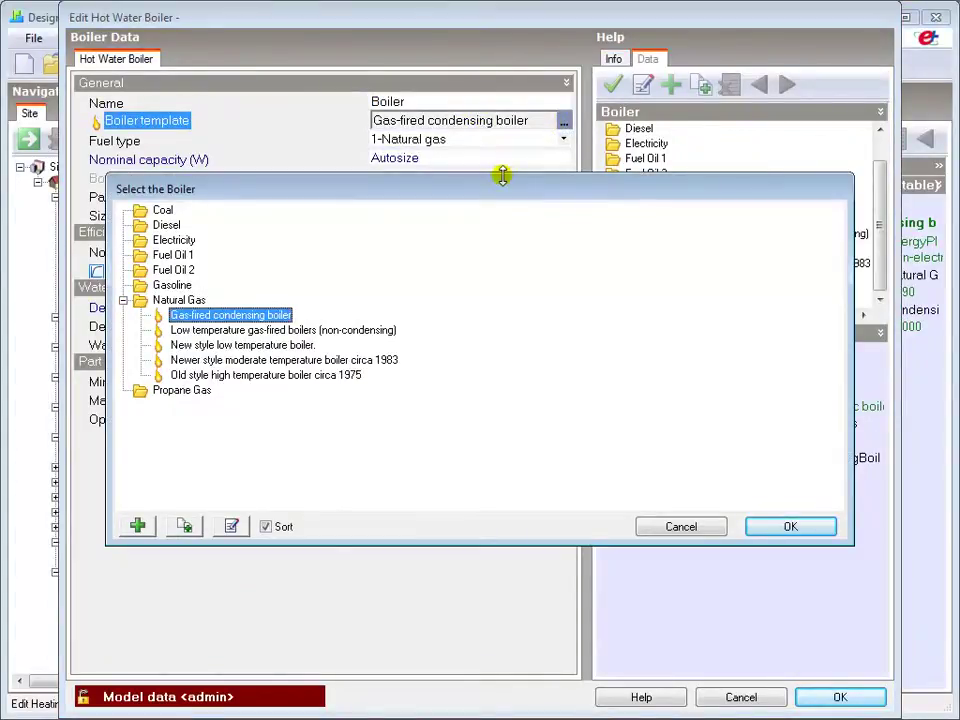
click(676, 528)
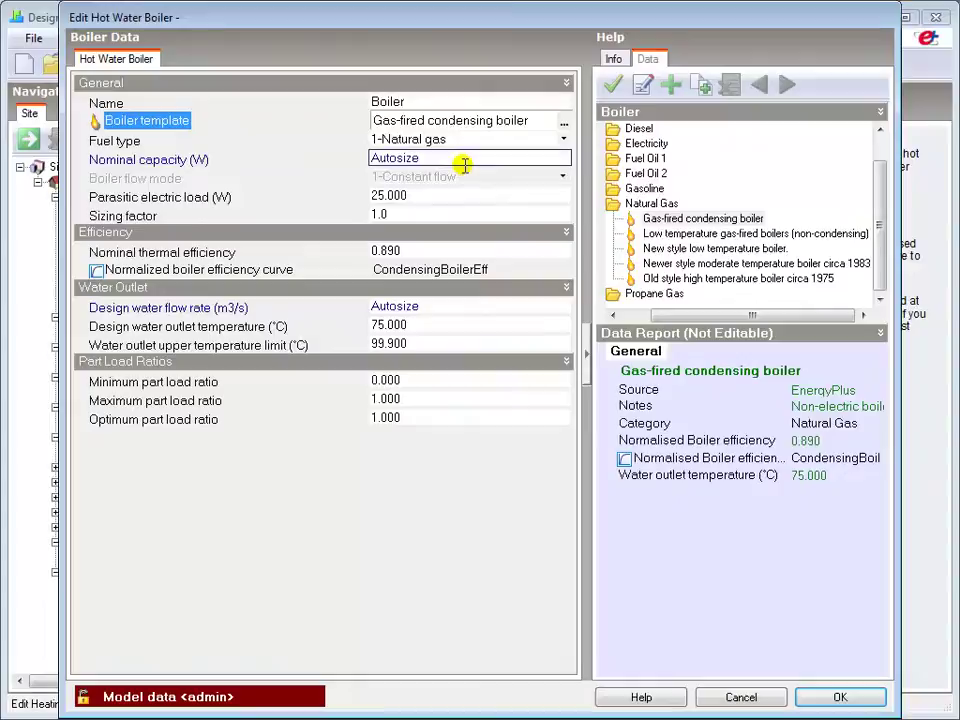
click(563, 142)
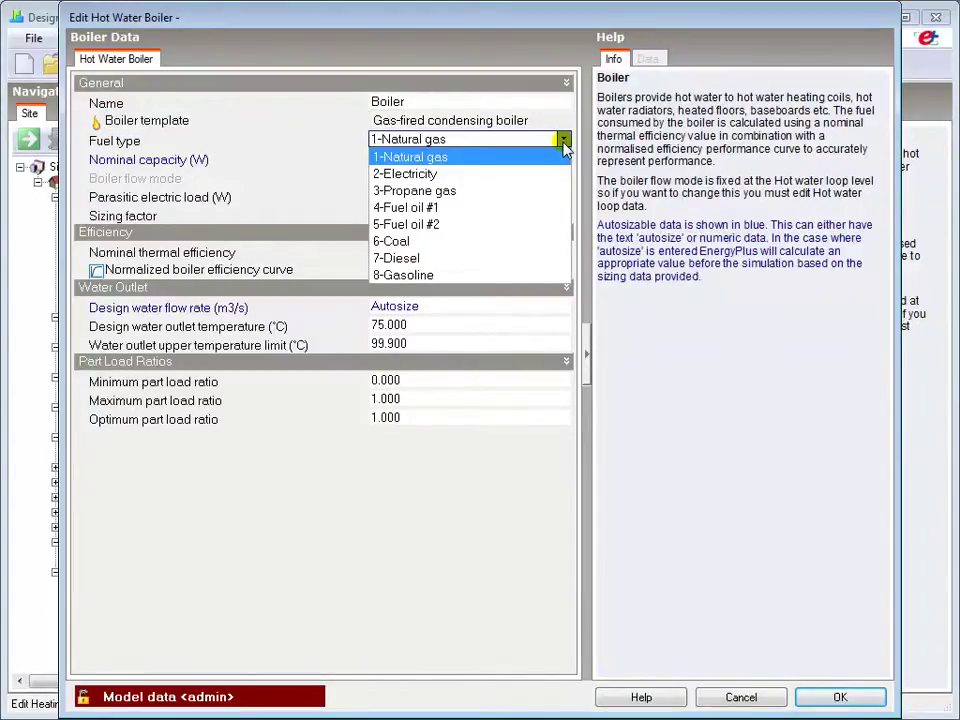
click(563, 142)
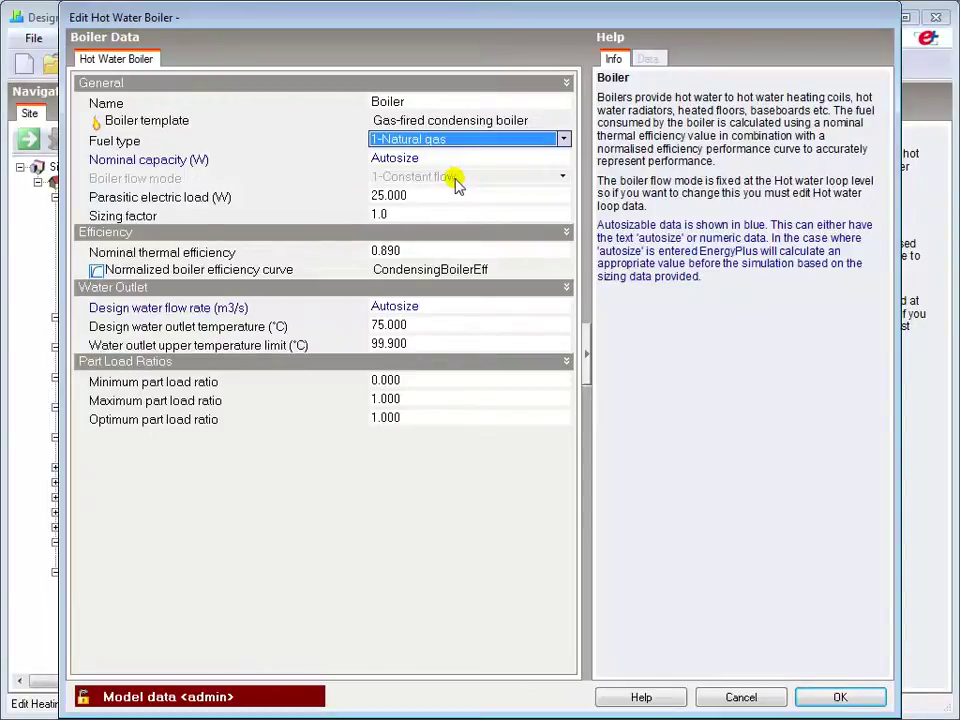
Step: Review the boiler's autosized capacity, design water flow, 75 °C outlet temperature, parasitic load and sizing factor 1.0
click(433, 159)
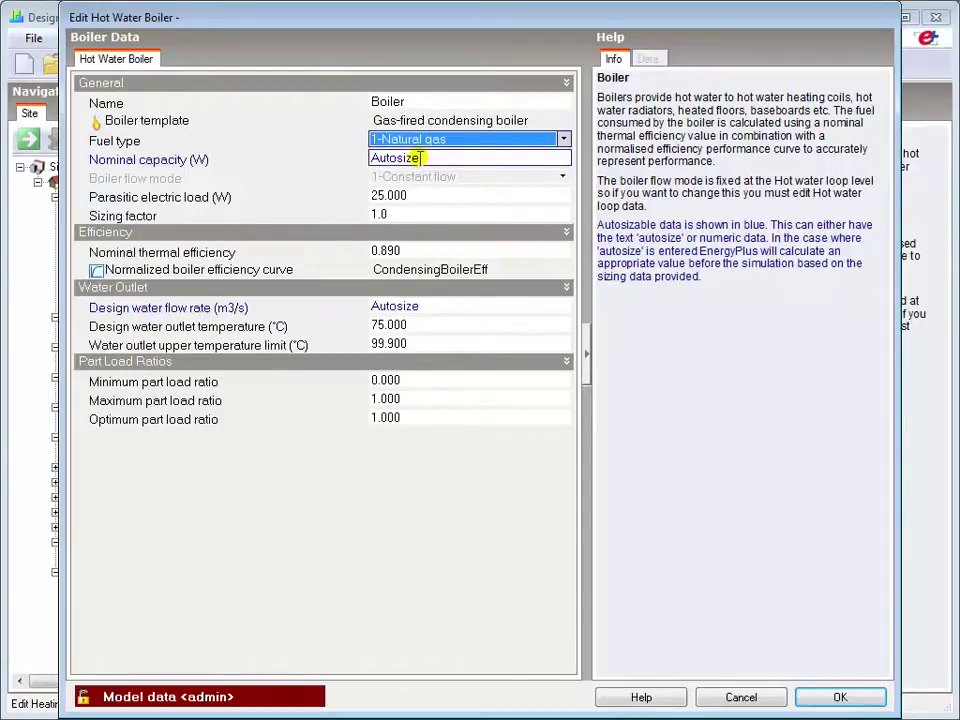
click(413, 309)
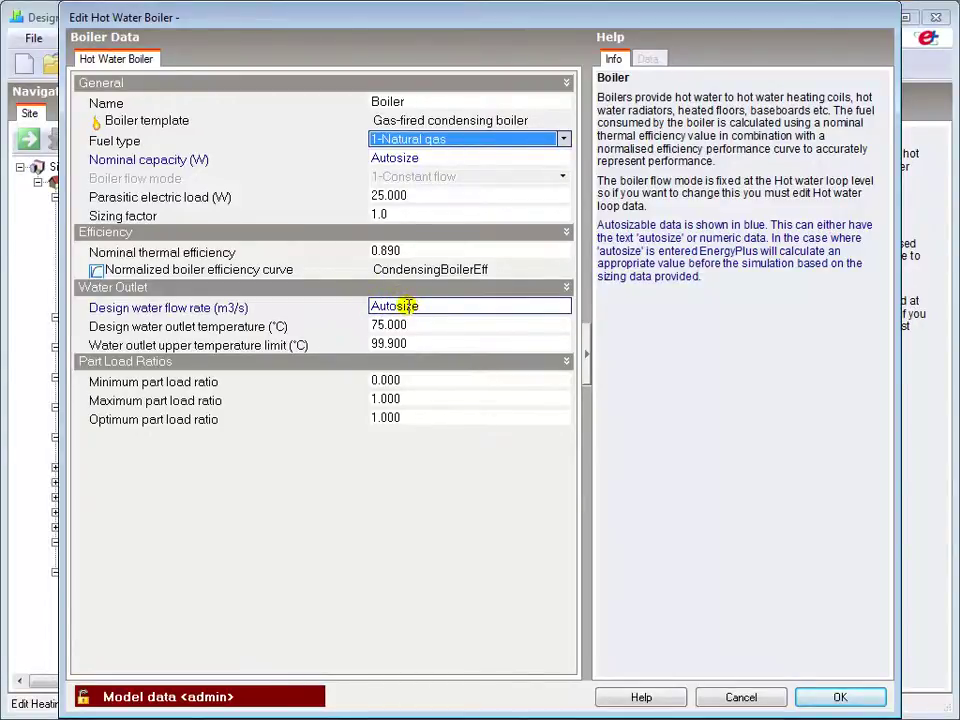
click(388, 326)
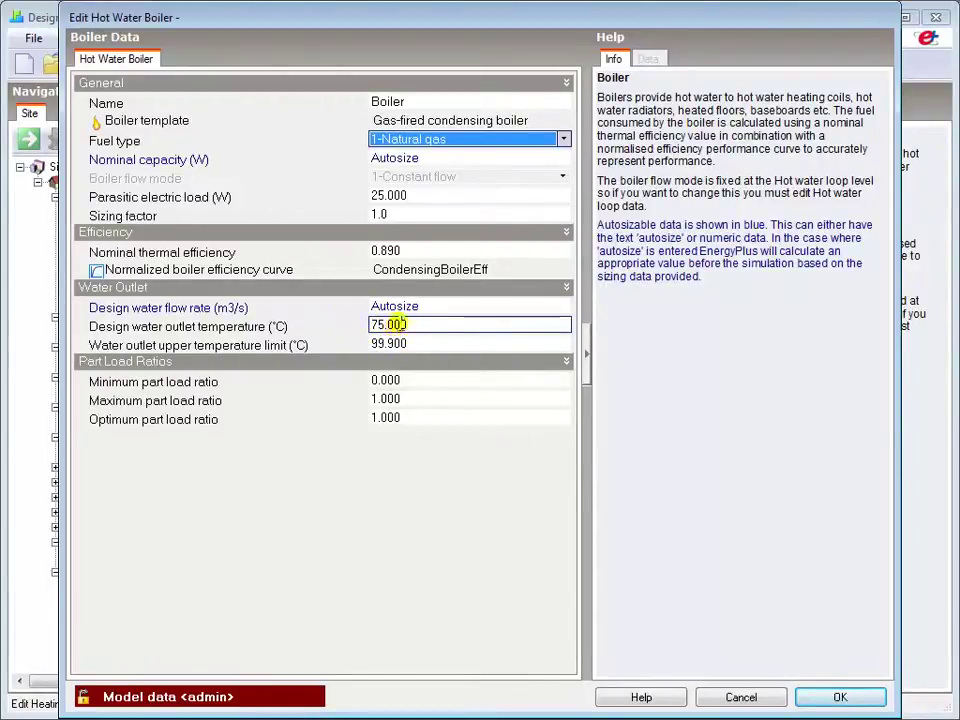
click(422, 157)
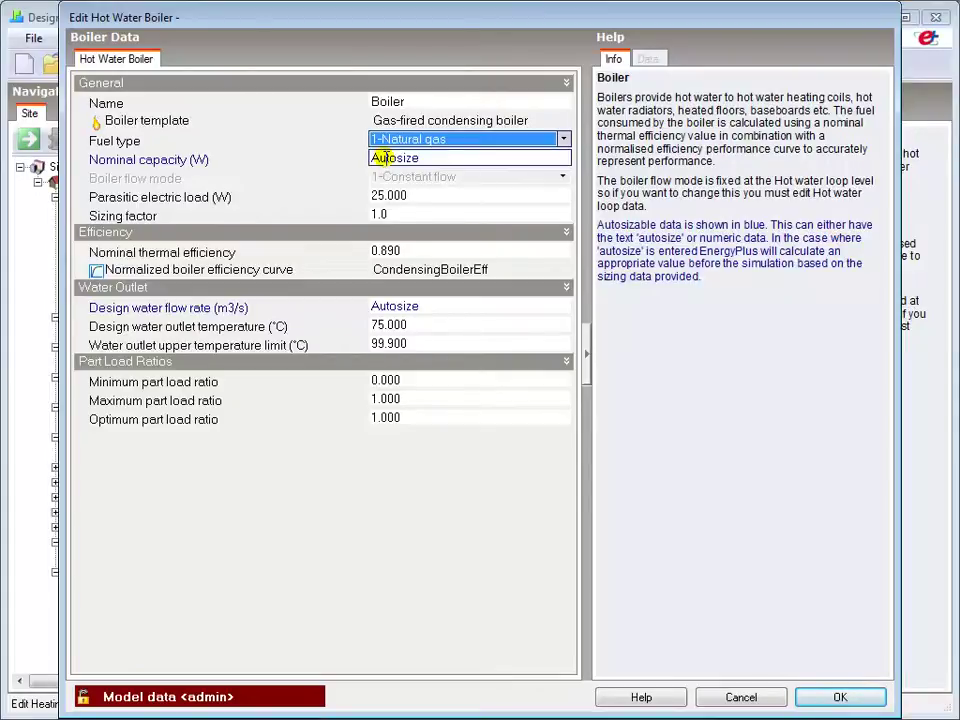
click(372, 196)
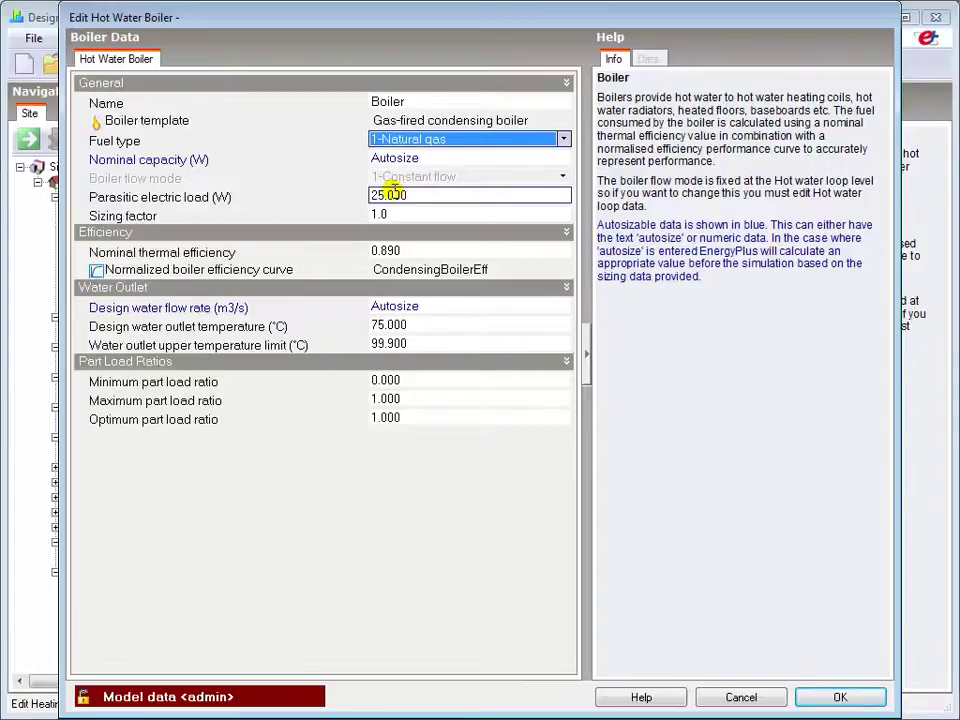
click(381, 213)
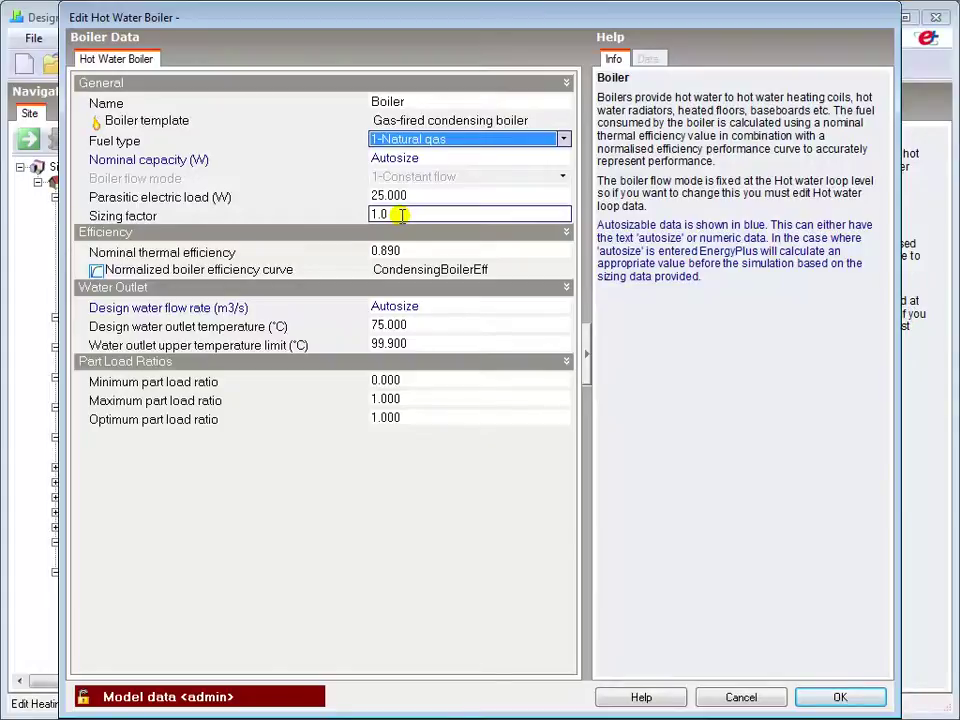
Step: Check the 0.890 efficiency and CondensingBoilerEff curve, then cancel the boiler dialog unchanged
click(398, 250)
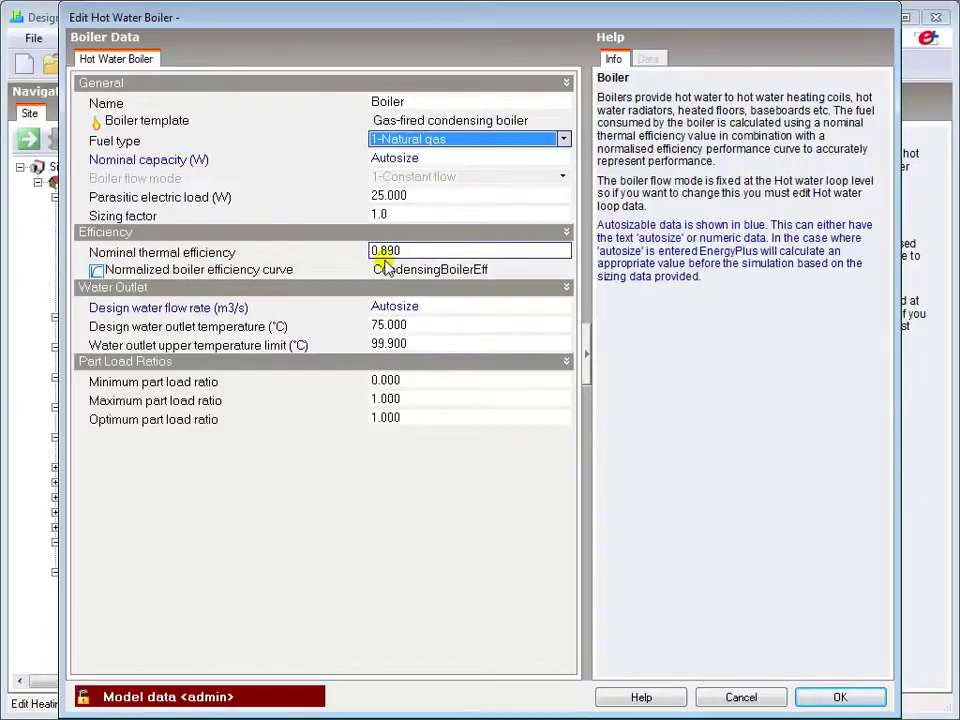
click(385, 268)
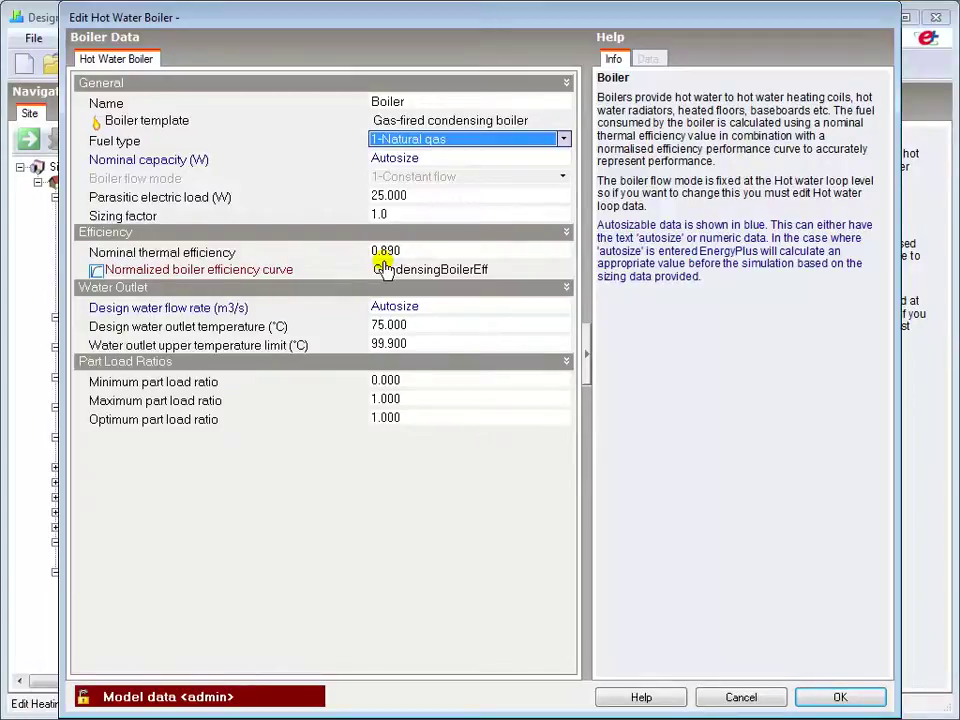
click(385, 270)
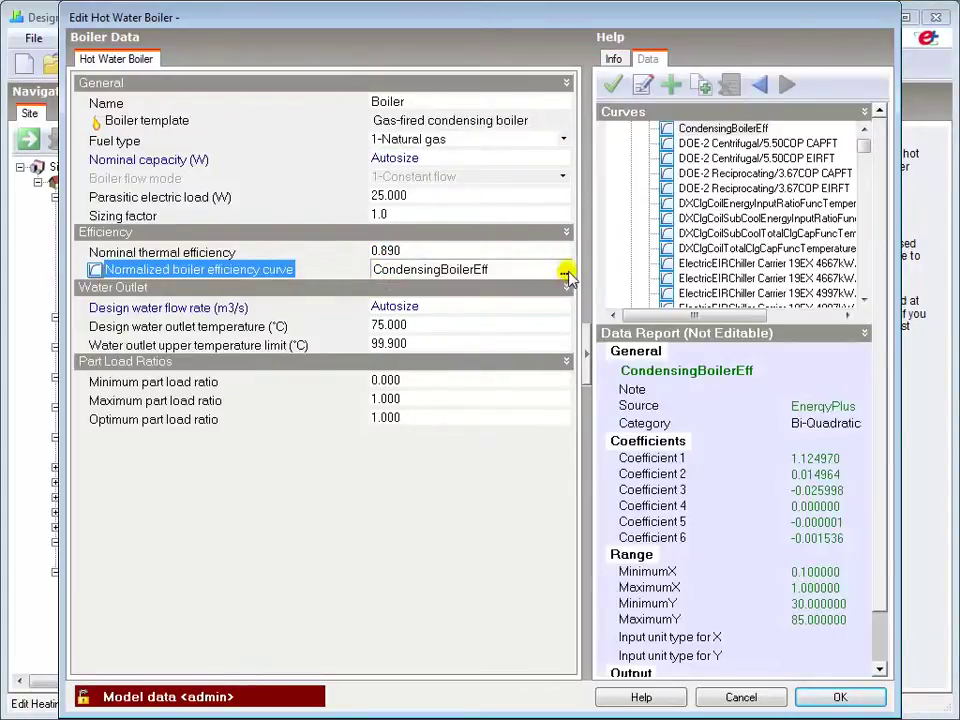
click(563, 272)
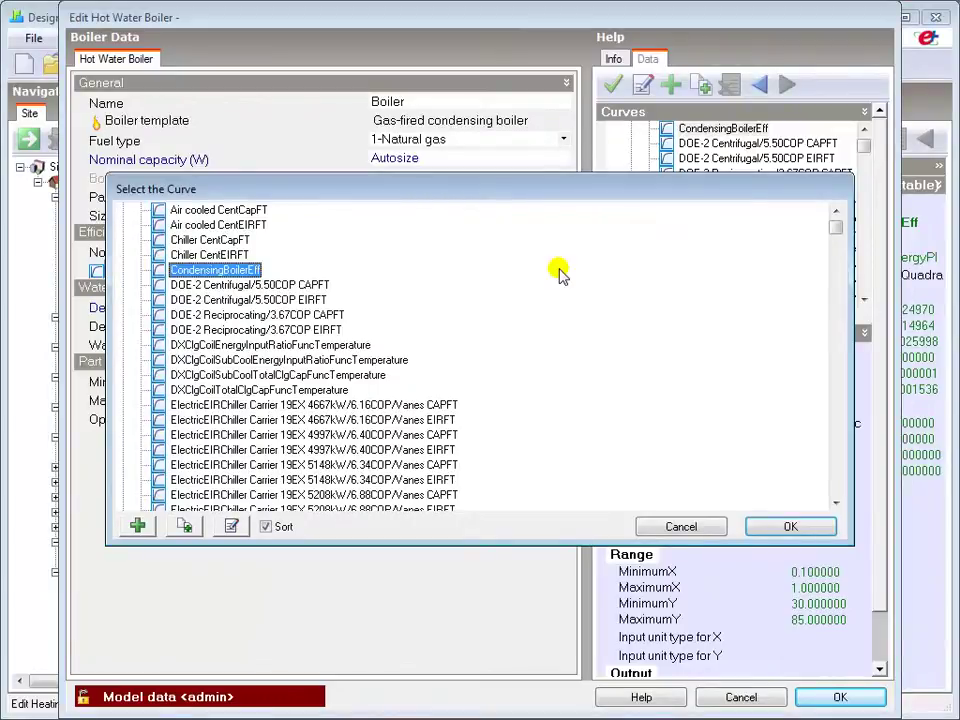
click(650, 525)
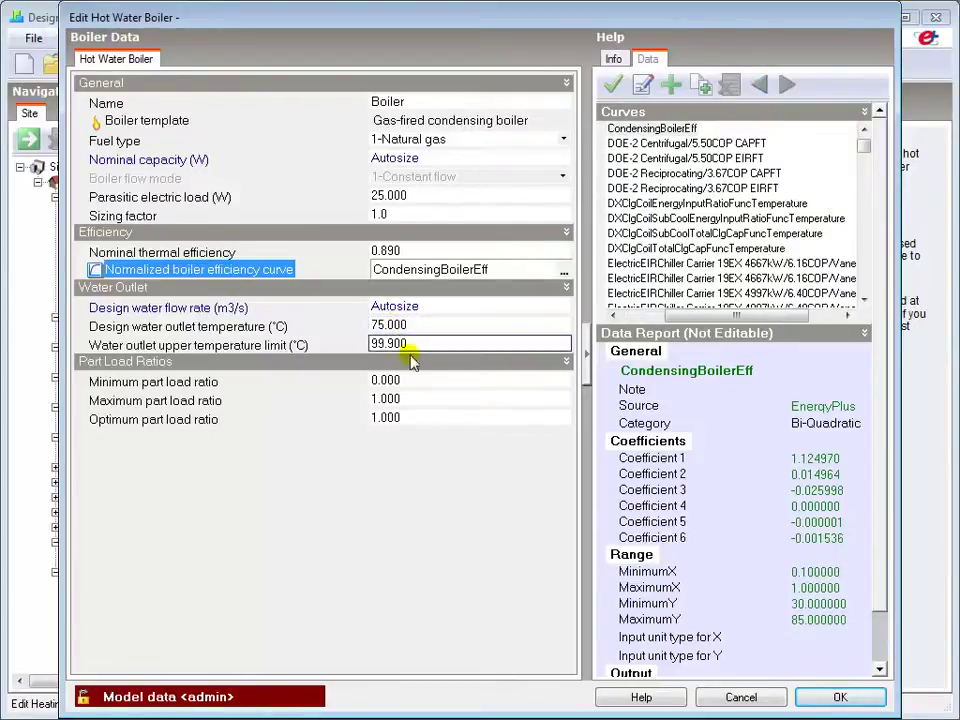
click(737, 694)
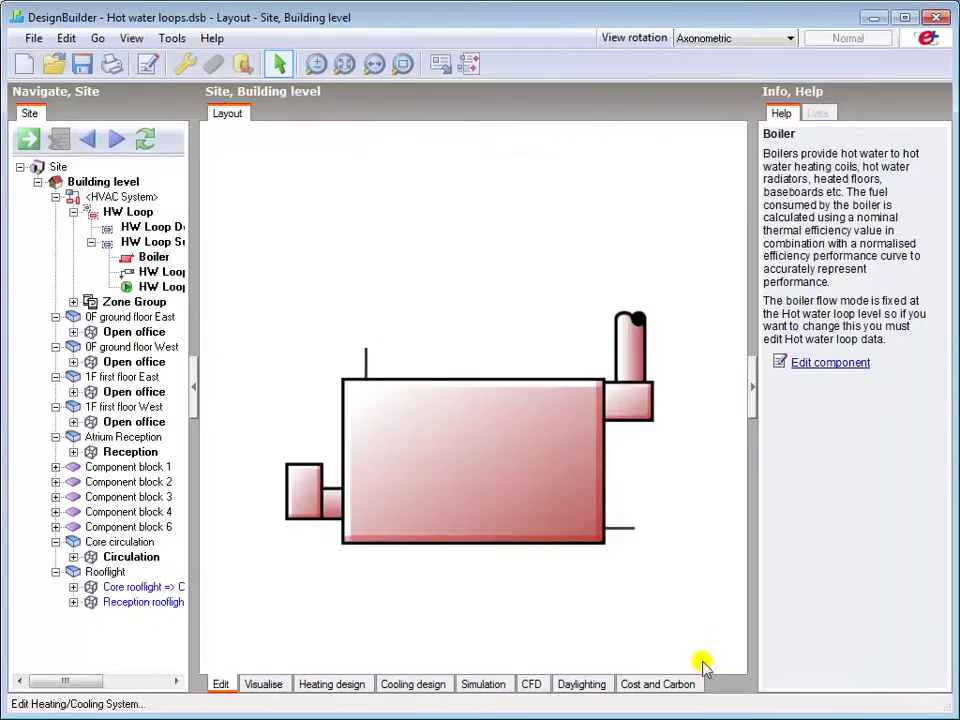
Step: Open the HW Loop Setpoint Manager, inspect its schedule and set the type to Outdoor air reset
click(165, 273)
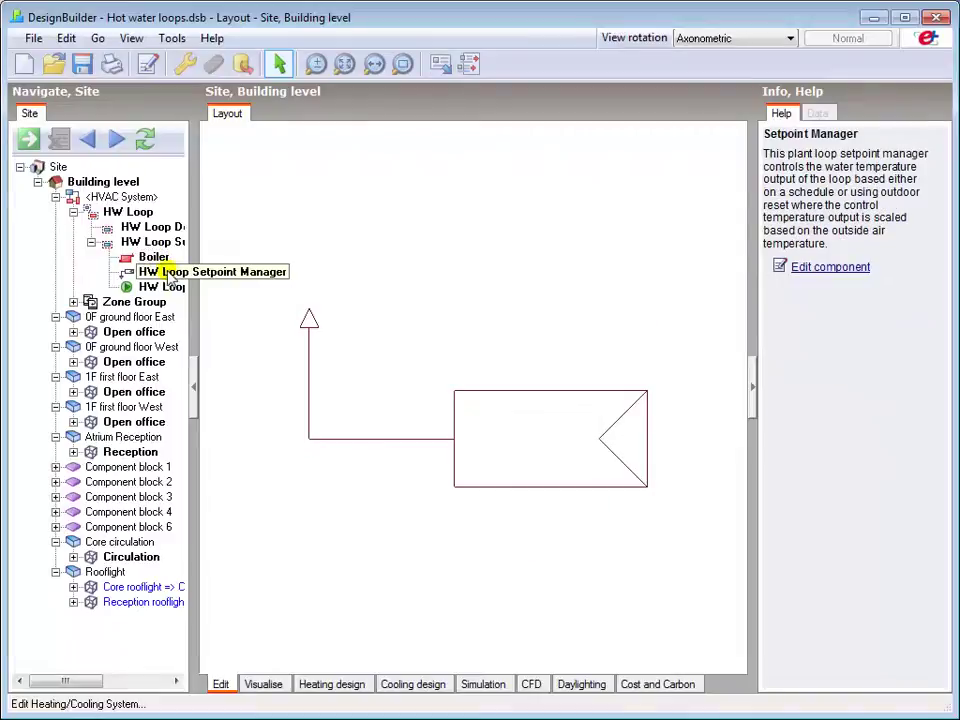
click(146, 64)
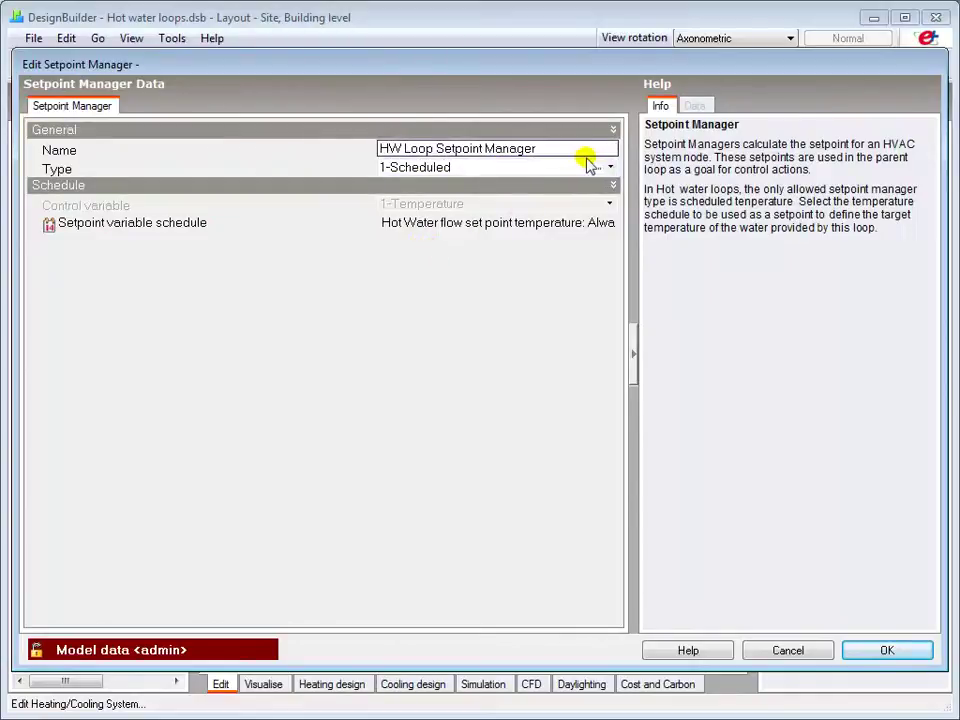
click(482, 228)
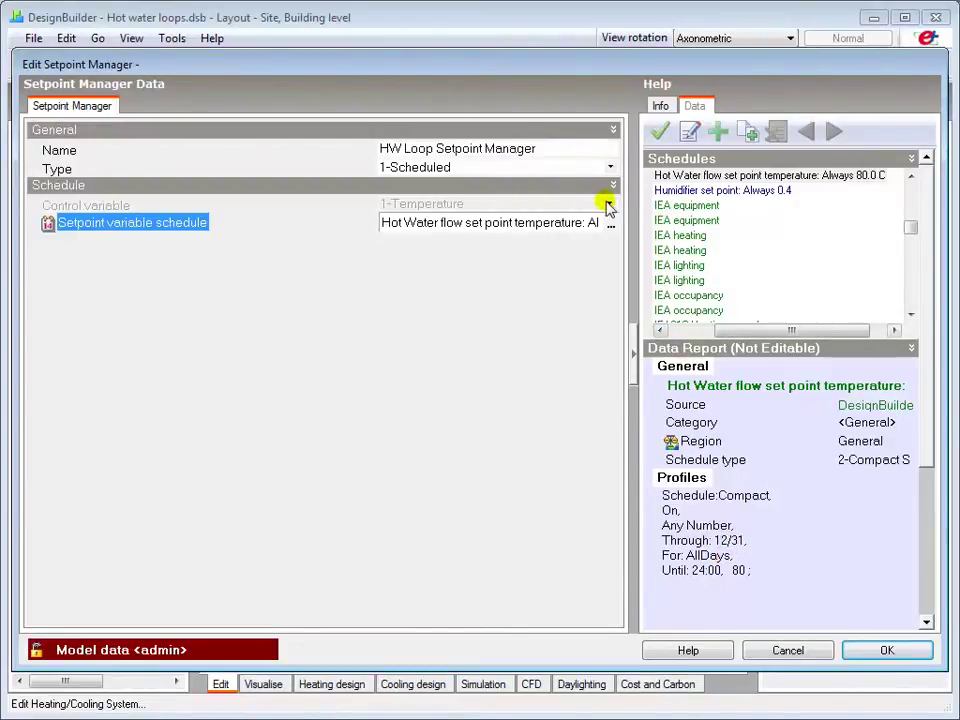
click(608, 168)
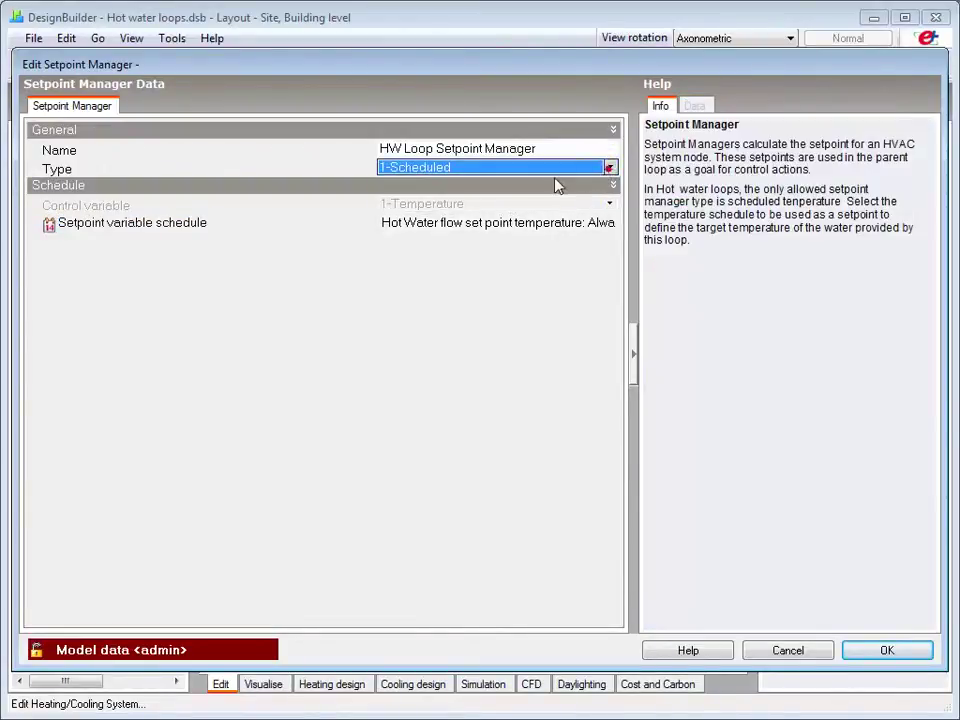
click(610, 168)
click(459, 206)
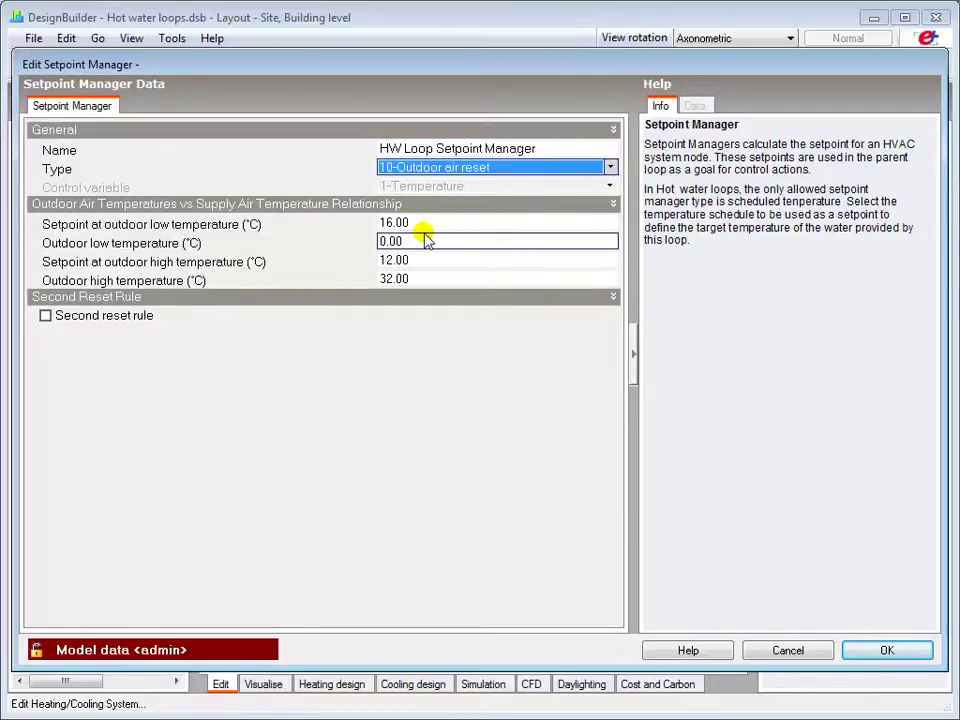
Step: Leave the second reset rule off and cancel the setpoint manager dialog without saving
click(45, 316)
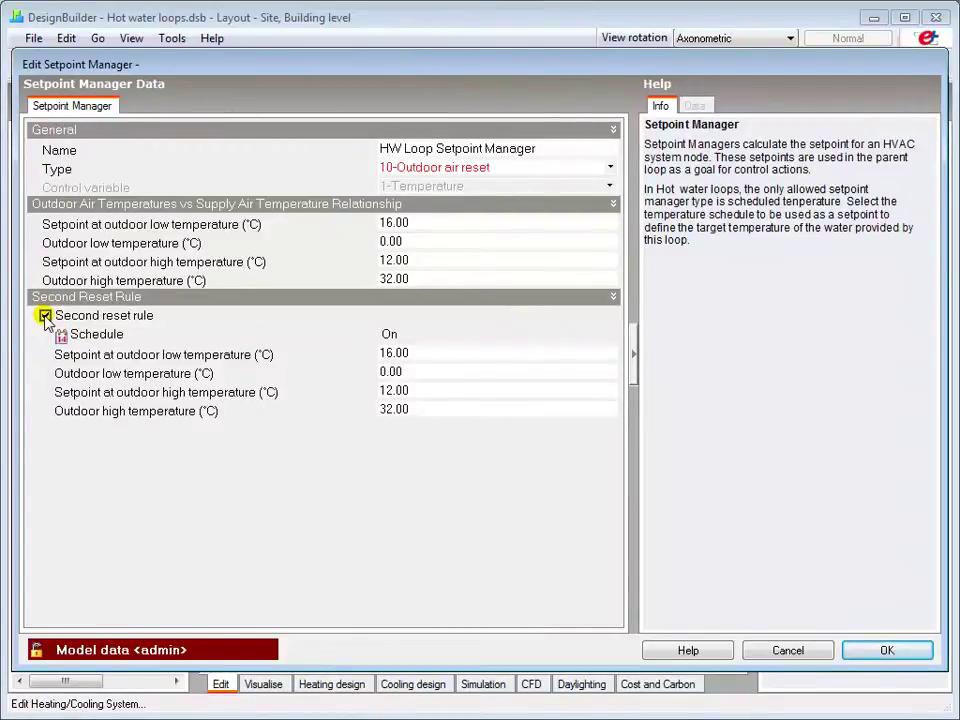
click(45, 316)
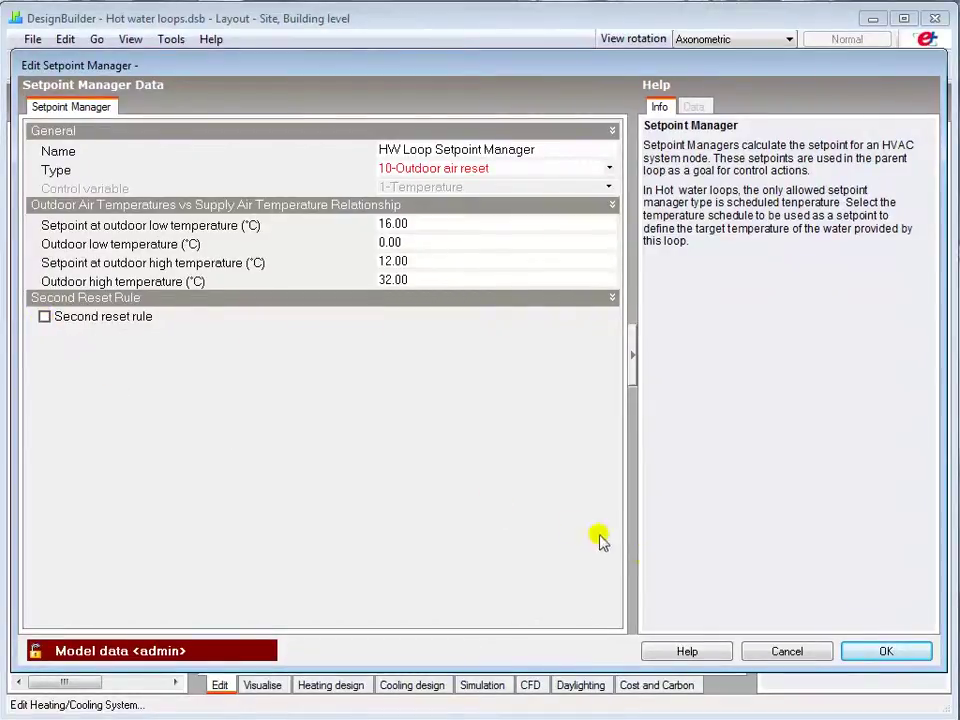
click(786, 650)
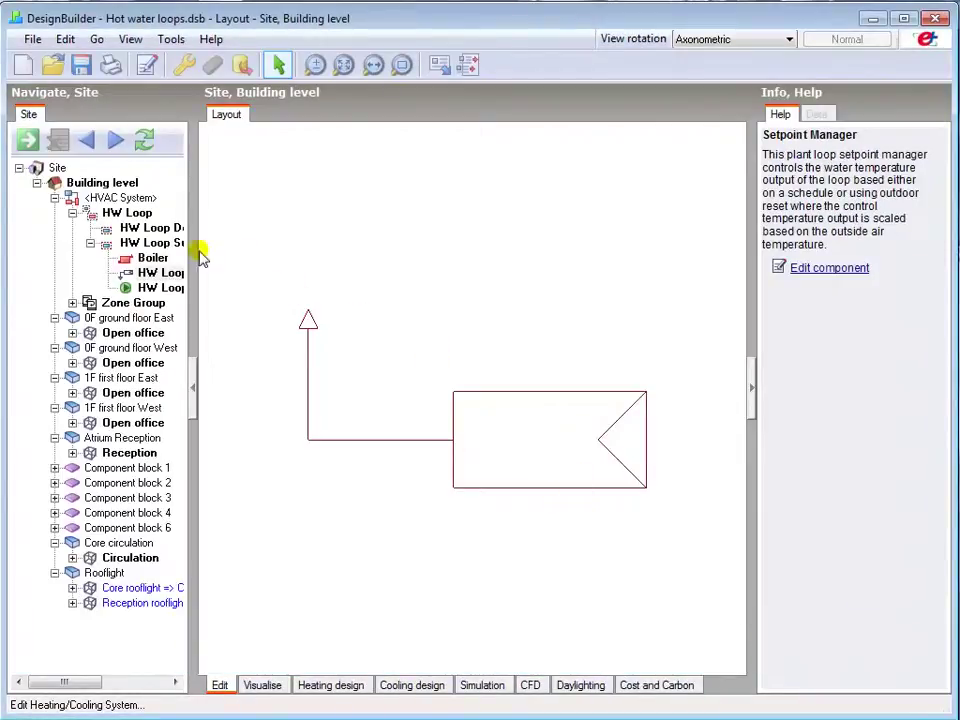
Step: Select the supply sub-loop, then the constant speed HW Loop Supply Pump component
click(140, 243)
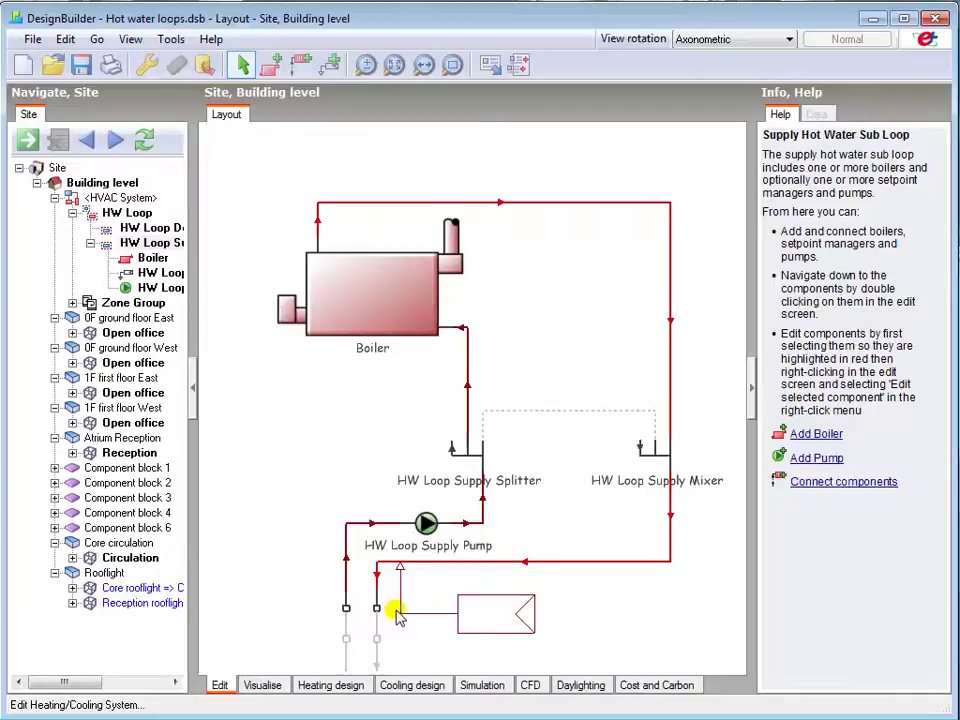
click(168, 289)
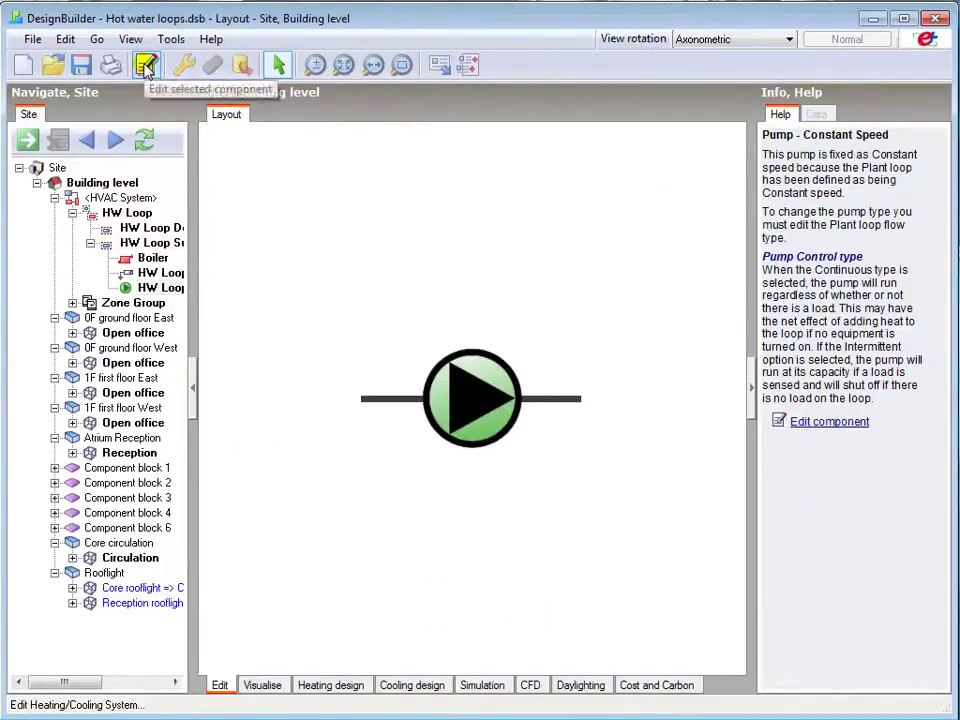
Step: Confirm the supply pump at 20000 Pa head, 0.90 motor efficiency and 2-Intermittent control
click(146, 68)
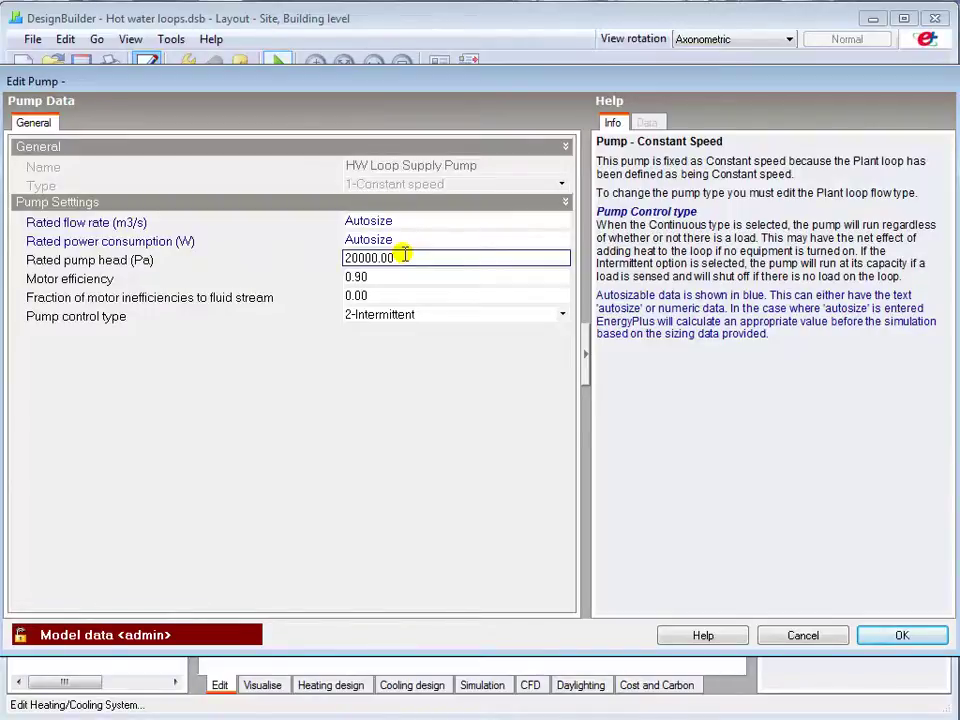
click(362, 276)
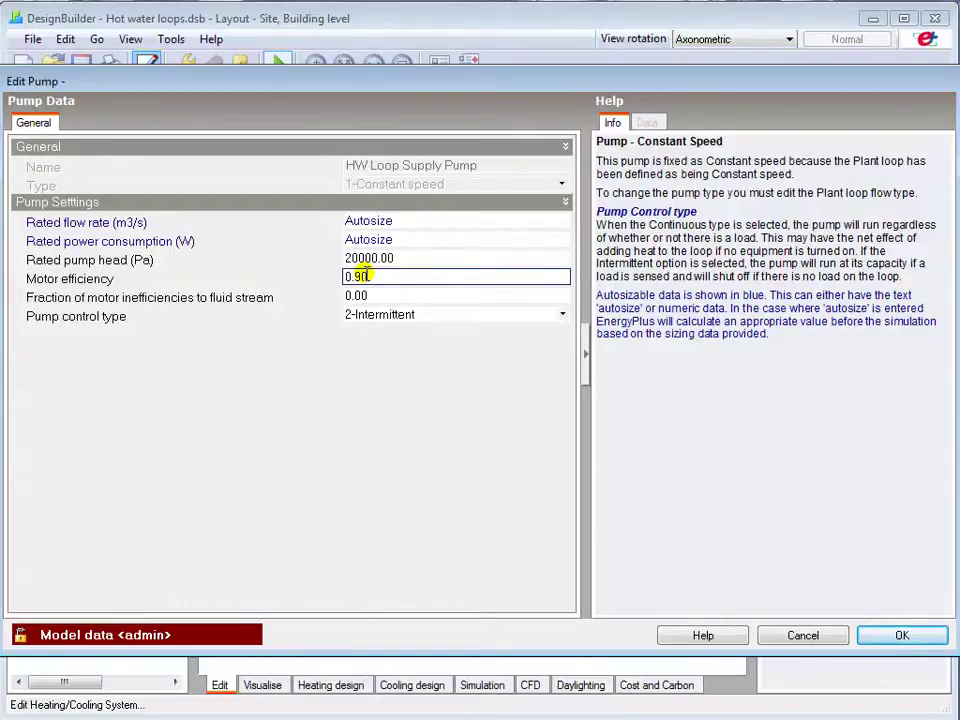
key(Return)
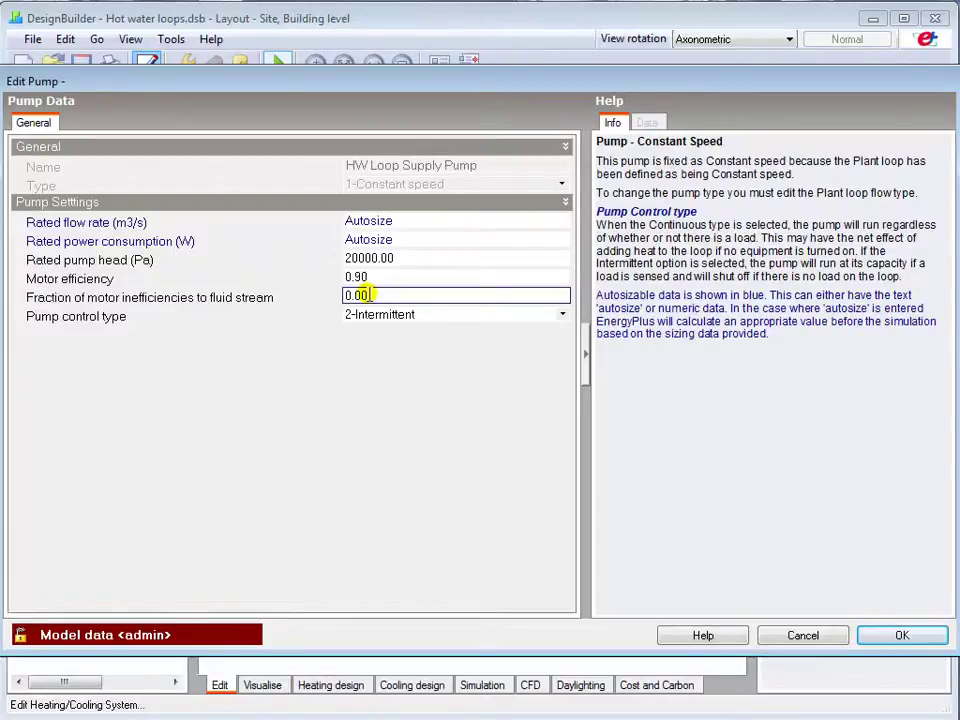
click(519, 316)
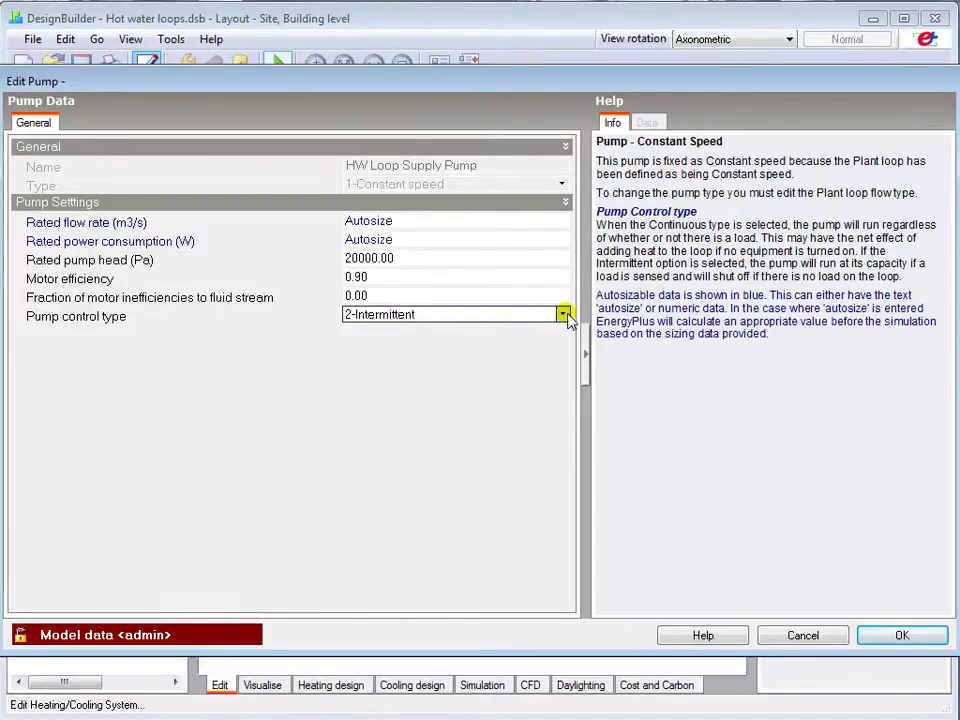
click(565, 316)
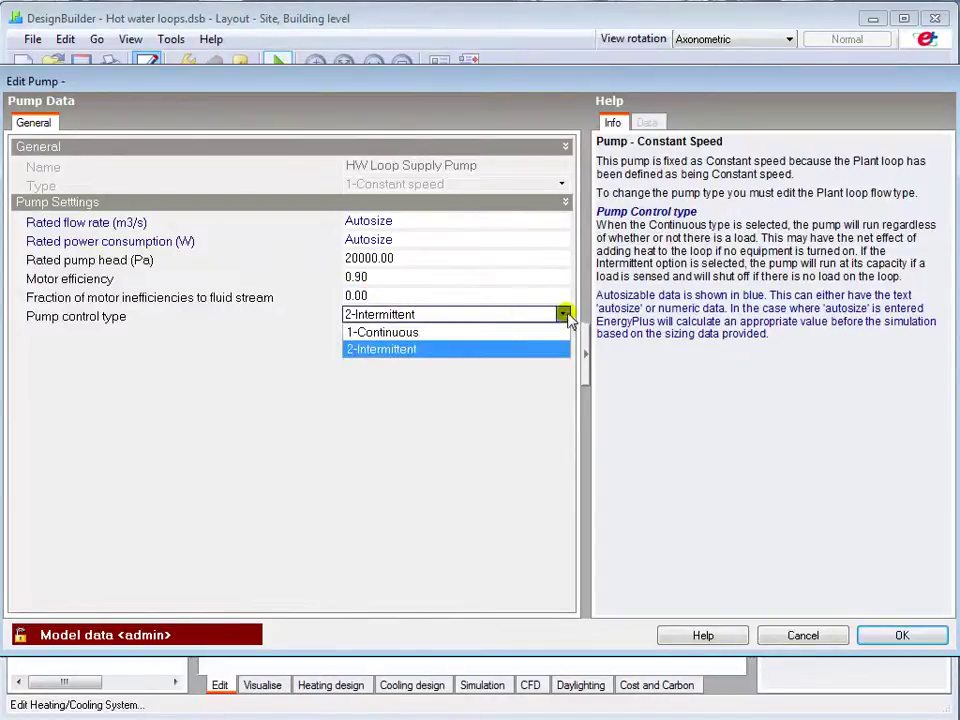
click(564, 315)
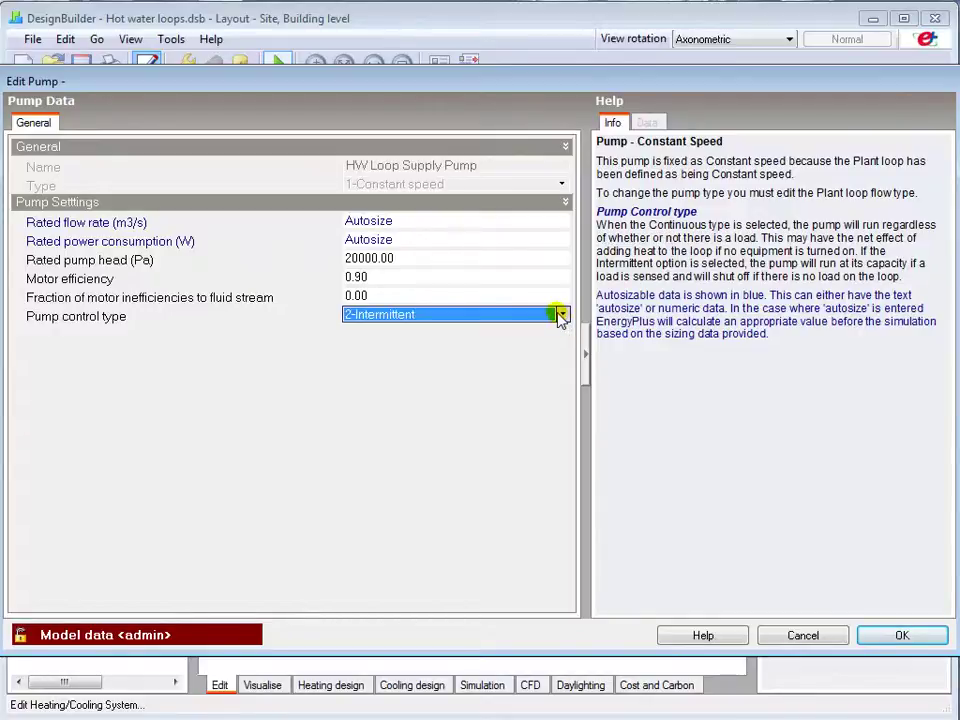
click(893, 637)
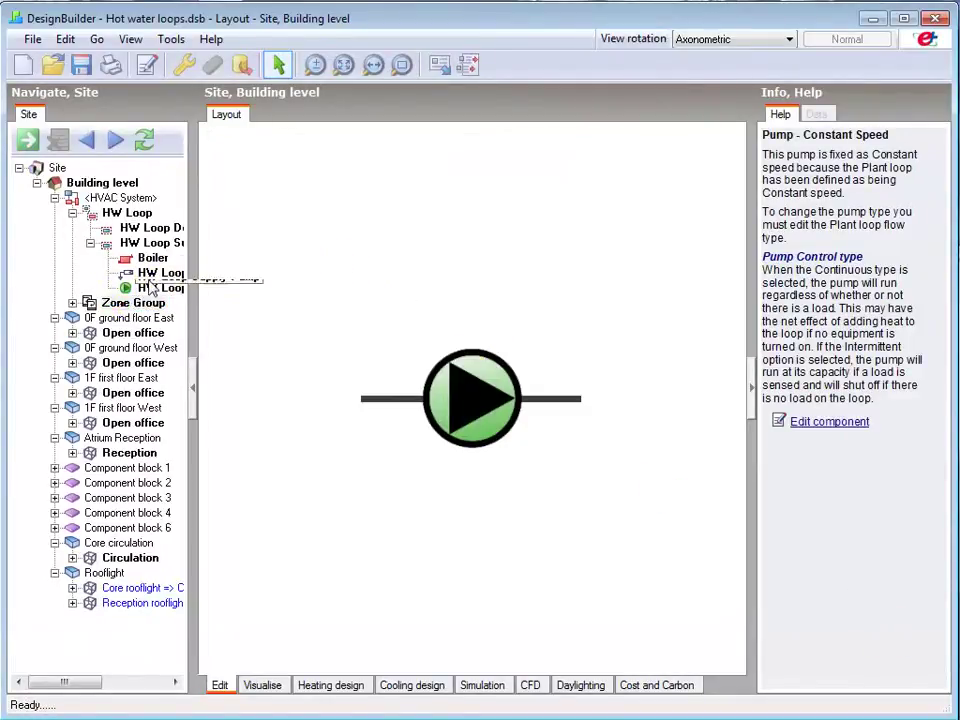
Step: Keep the zone group's radiator heating priority at 1, then expand the group to list its six zones
click(138, 302)
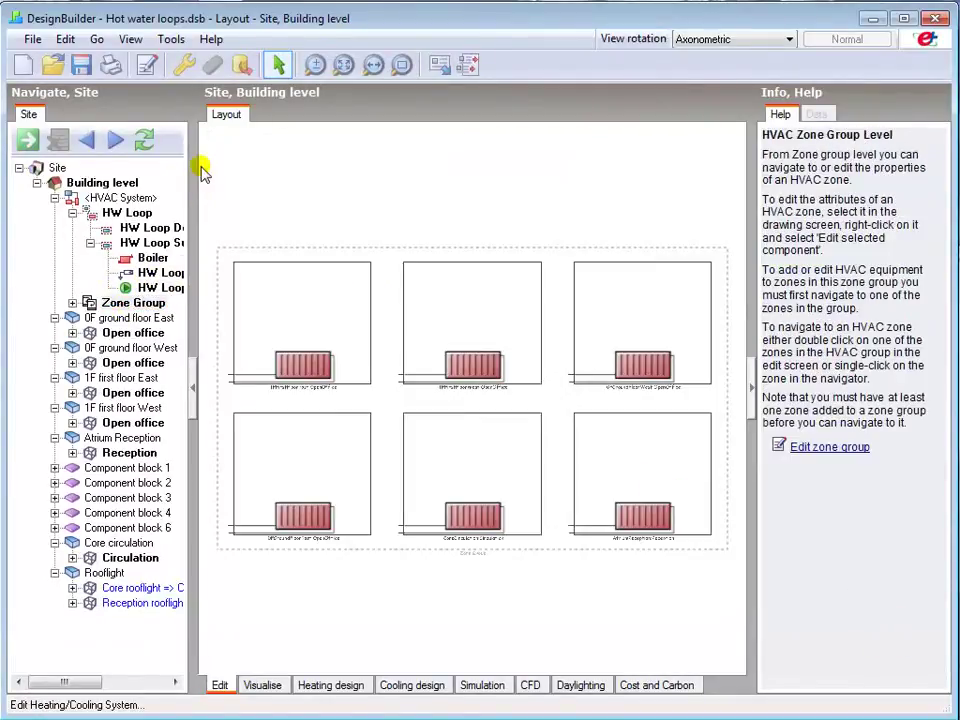
click(147, 65)
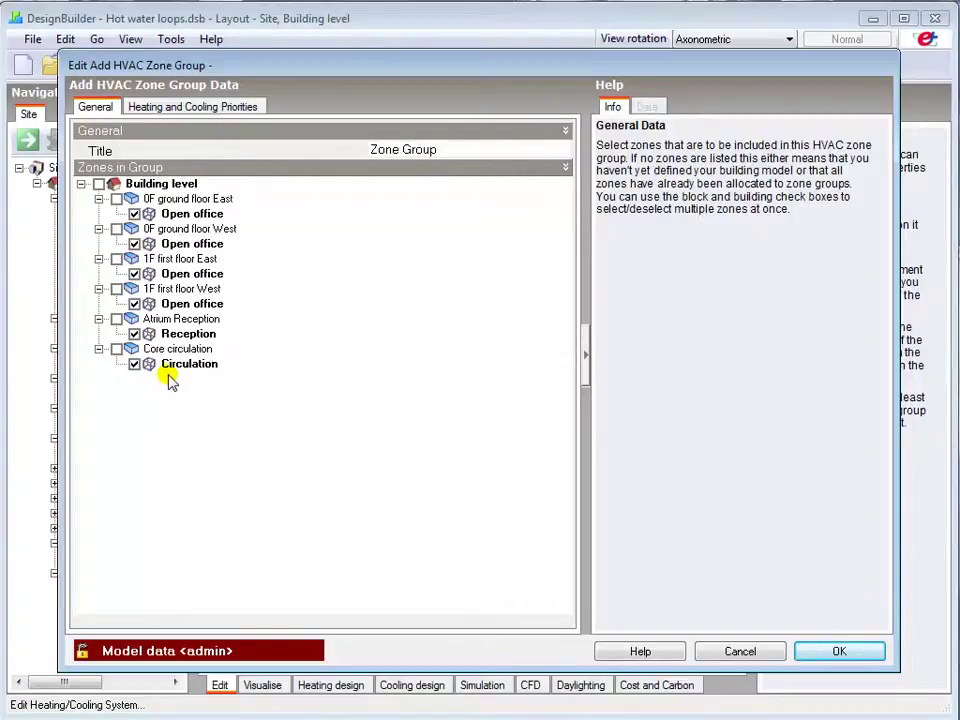
click(216, 108)
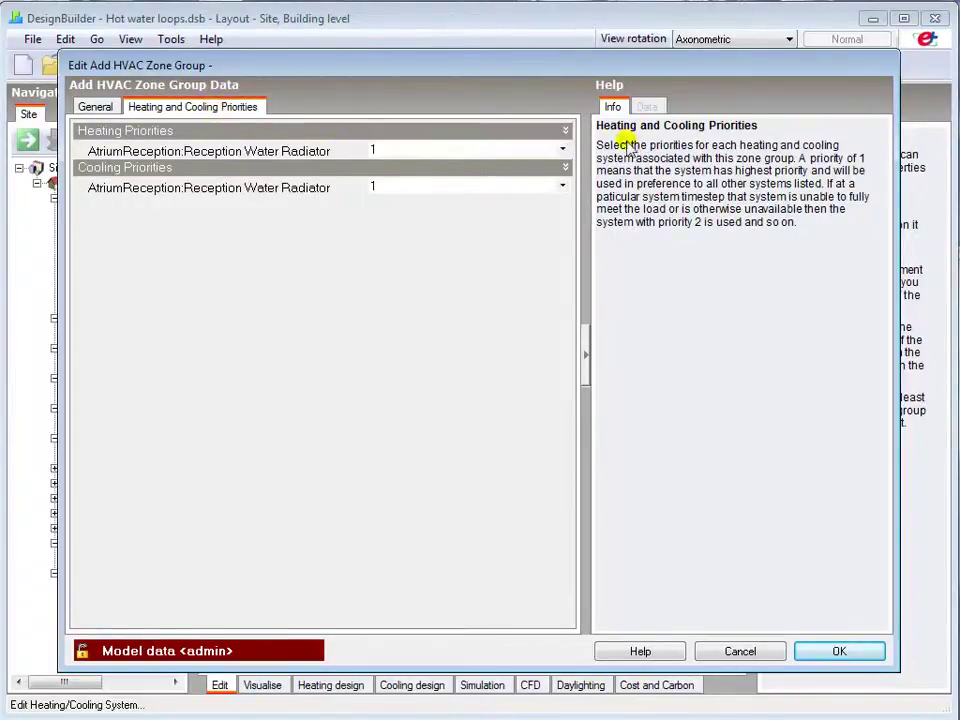
click(563, 152)
click(563, 152)
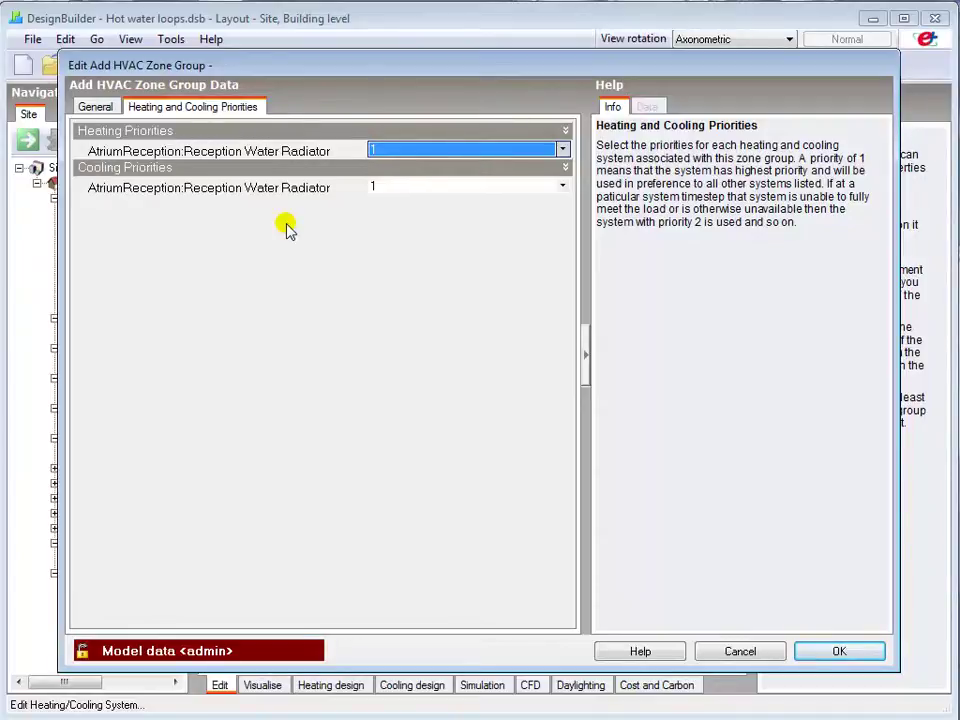
click(838, 652)
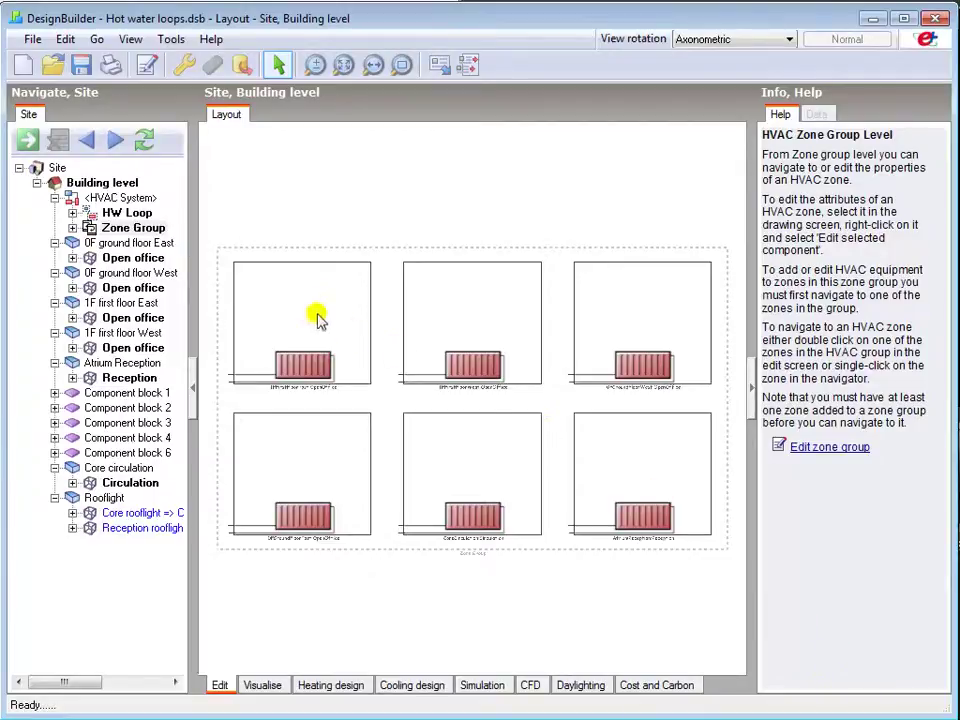
click(72, 228)
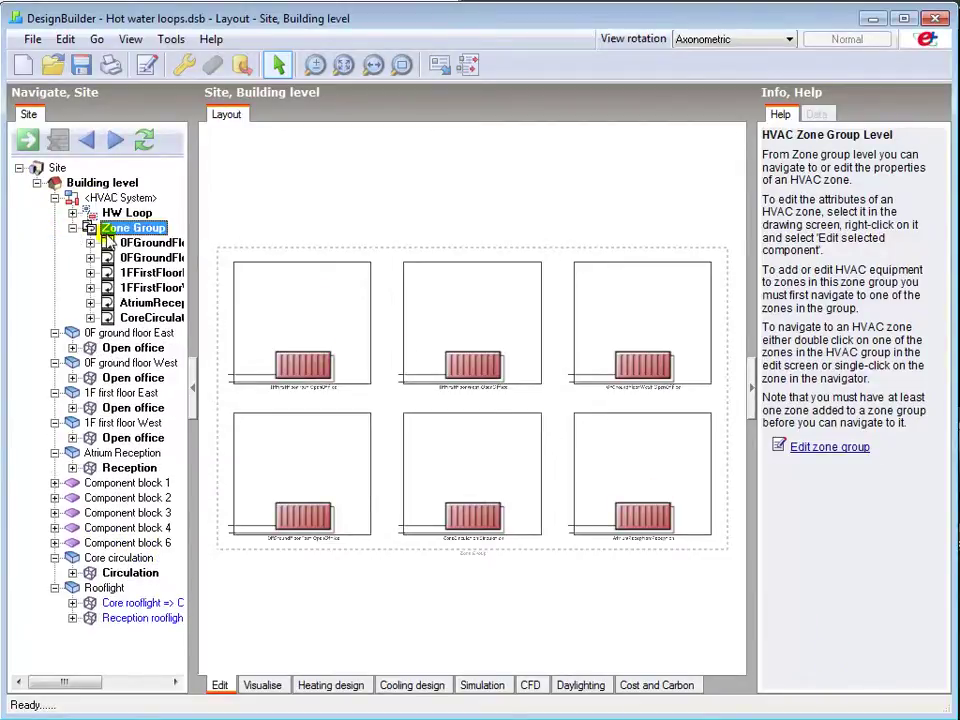
Step: Open the edit dialog for the 0FGroundFloorEast:OpenOffice water radiator (75 °C, Autosize capacity)
click(90, 243)
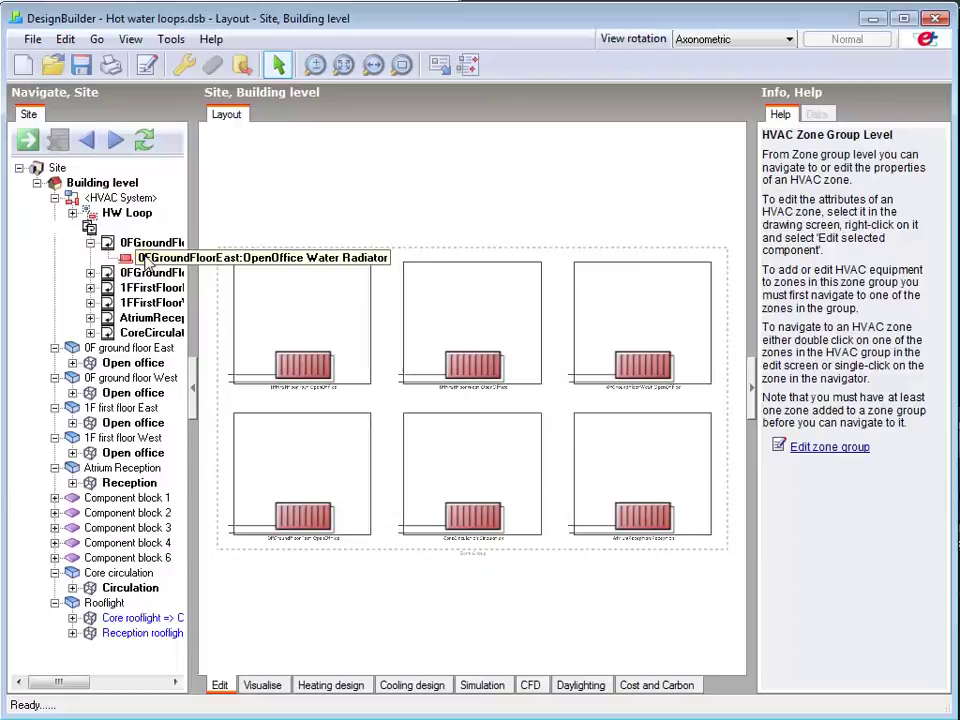
click(152, 258)
click(147, 64)
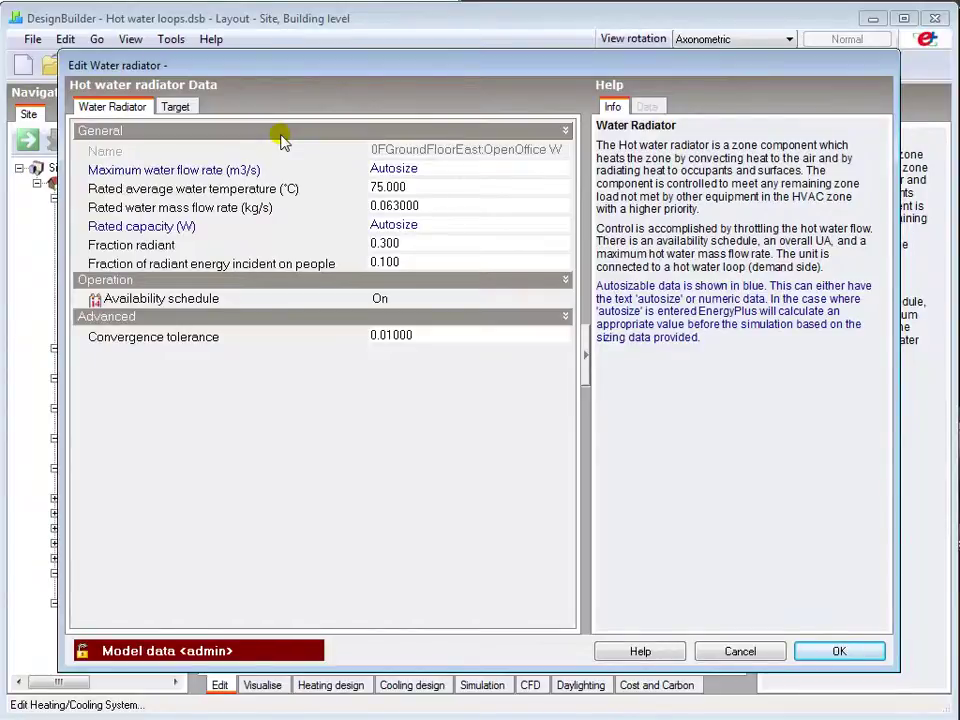
click(410, 168)
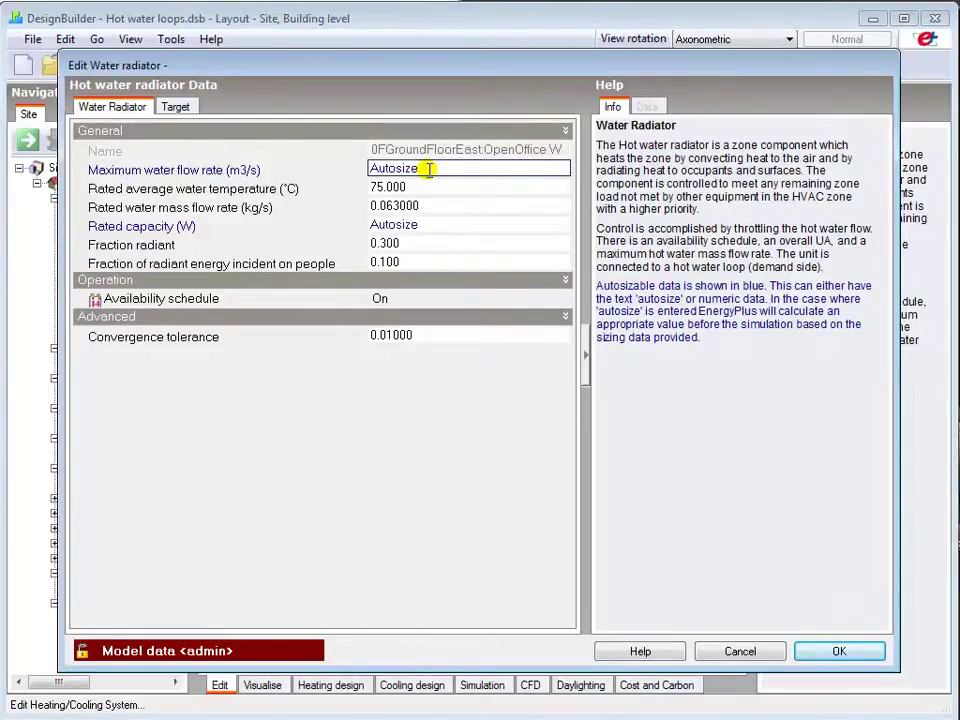
click(428, 168)
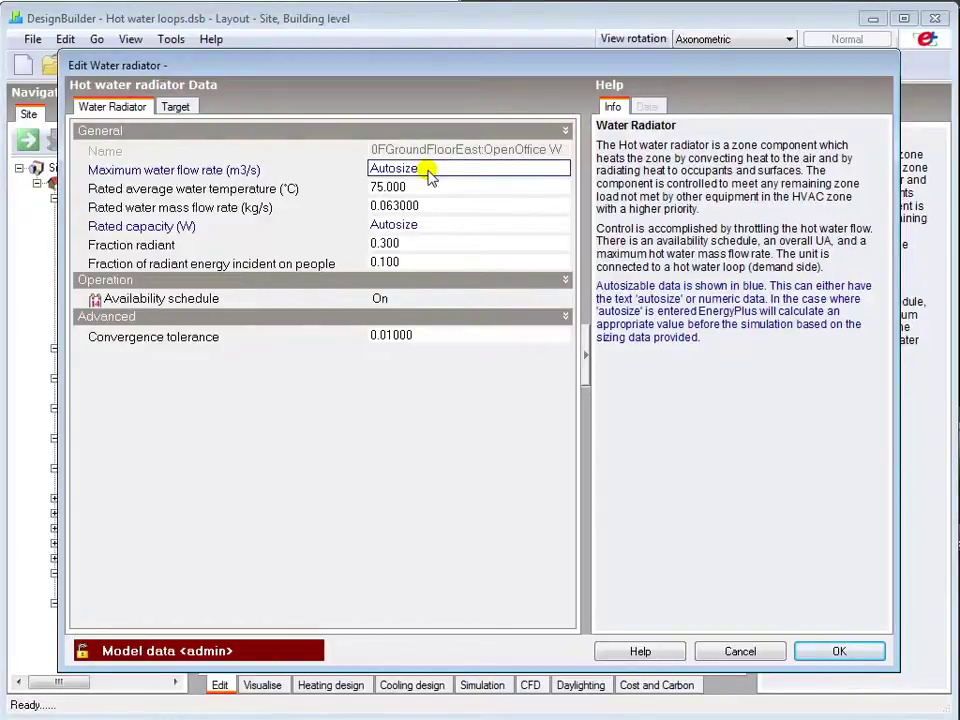
click(426, 186)
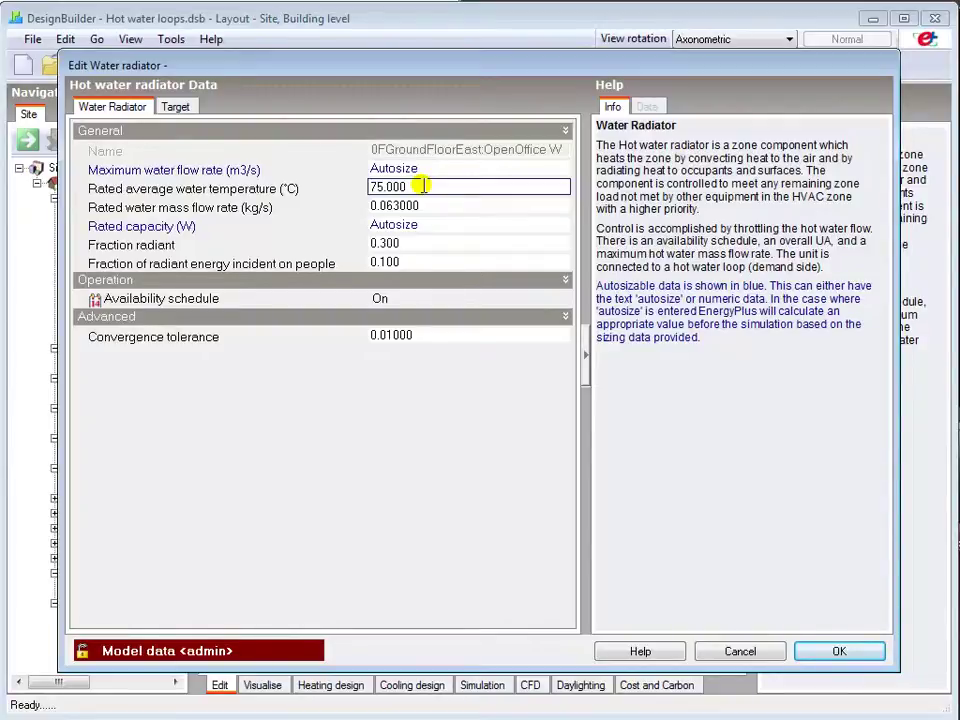
click(422, 206)
click(441, 224)
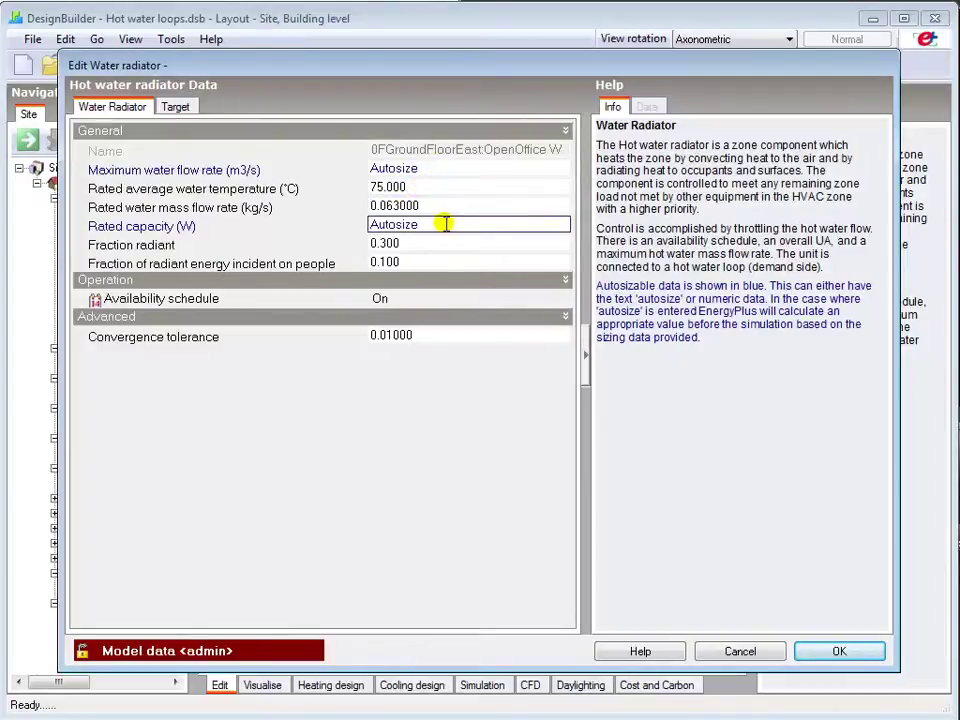
click(440, 211)
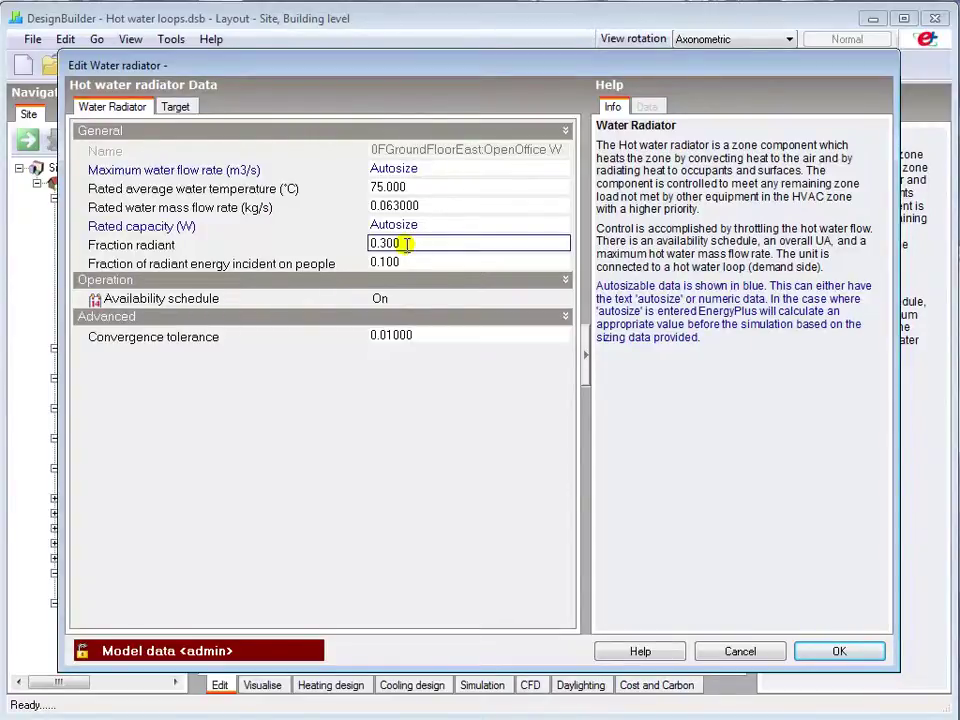
click(408, 260)
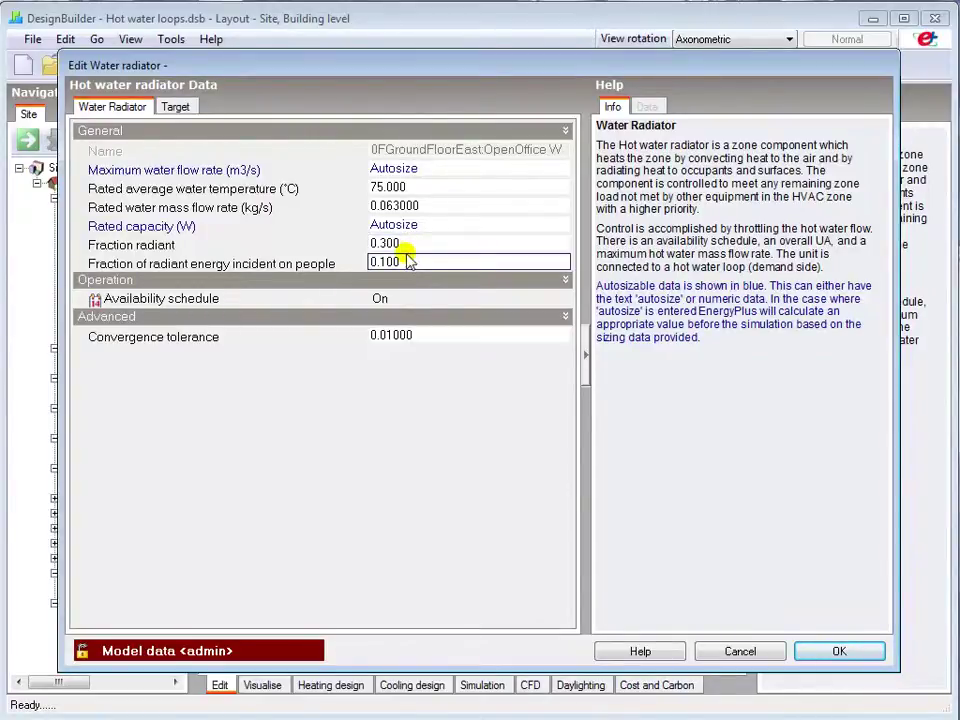
click(368, 298)
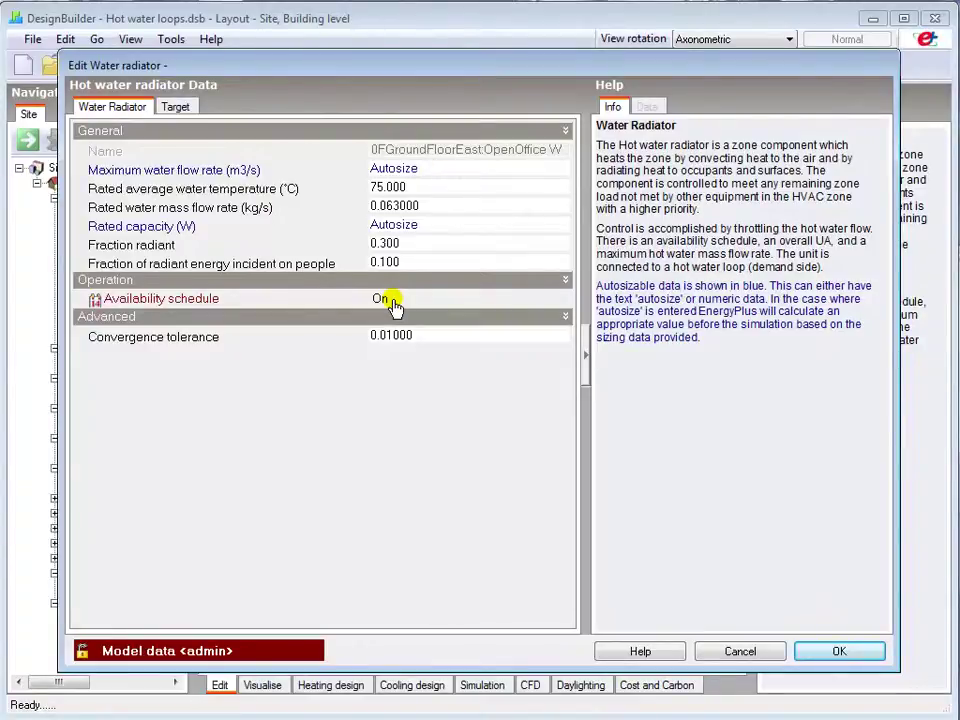
Step: Accept the water radiator edits and bring up the Simulation calculation options for 1–7 Dec
click(180, 110)
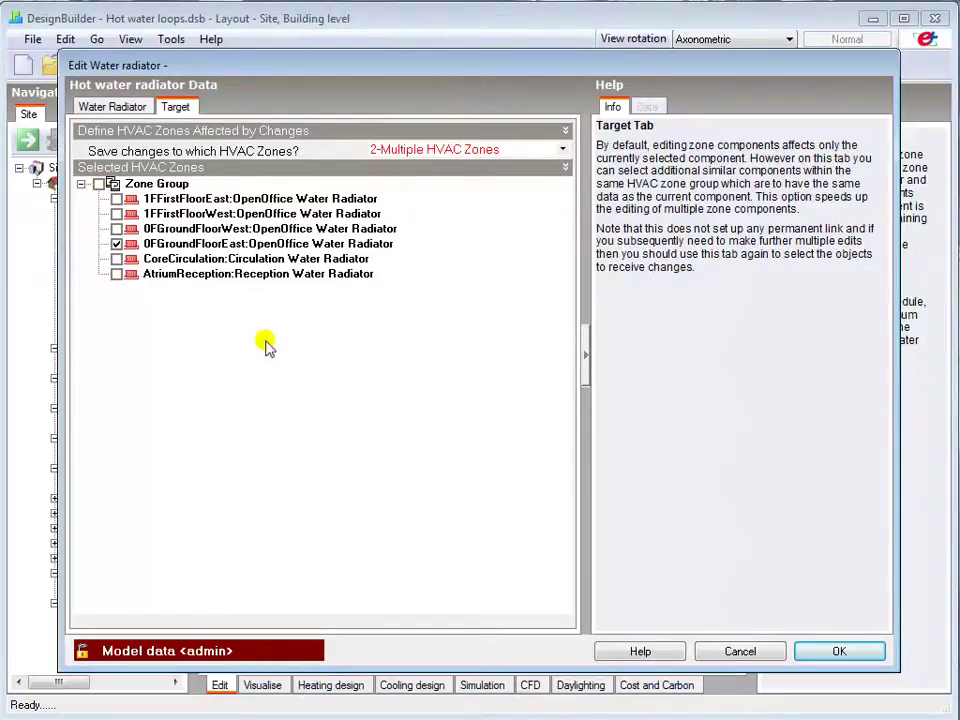
click(830, 652)
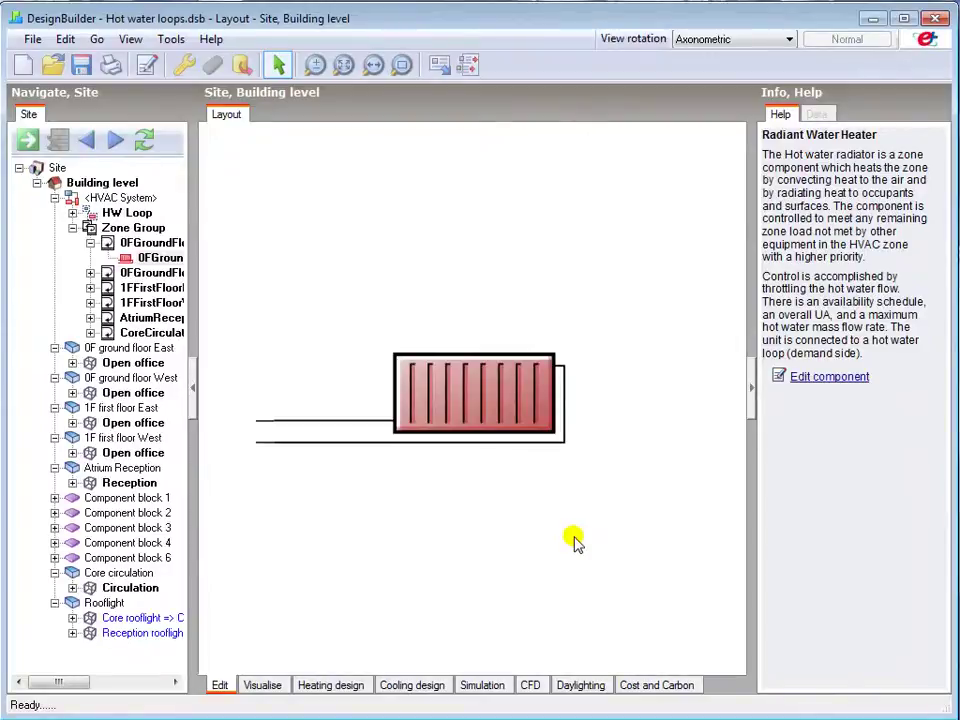
click(482, 686)
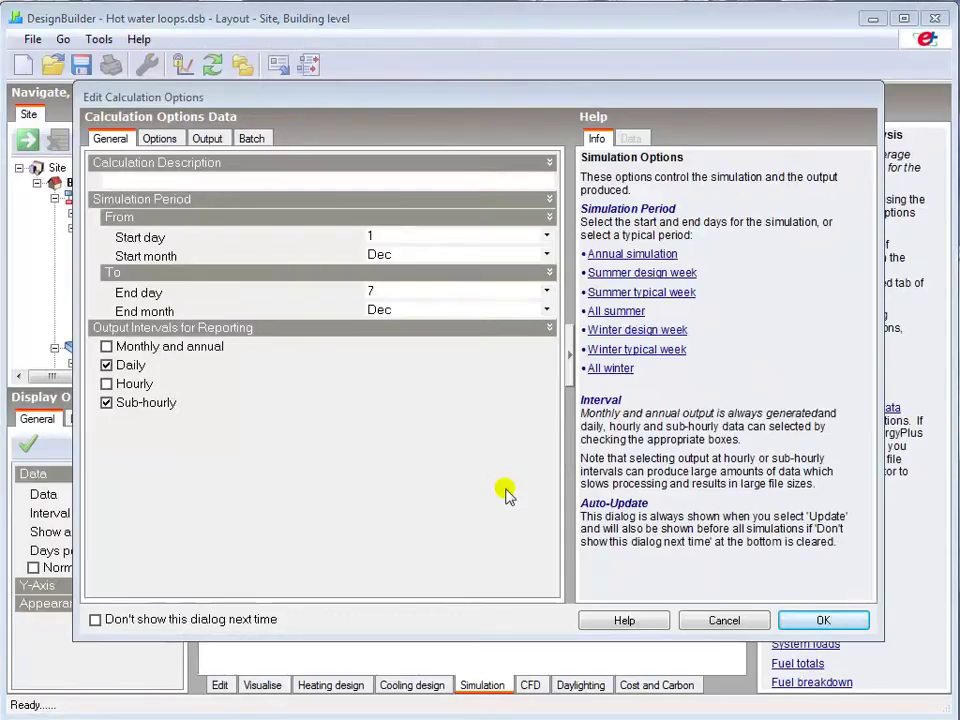
Step: Turn off daily output and use 10 time steps per hour with 1-Air temperature control
click(127, 365)
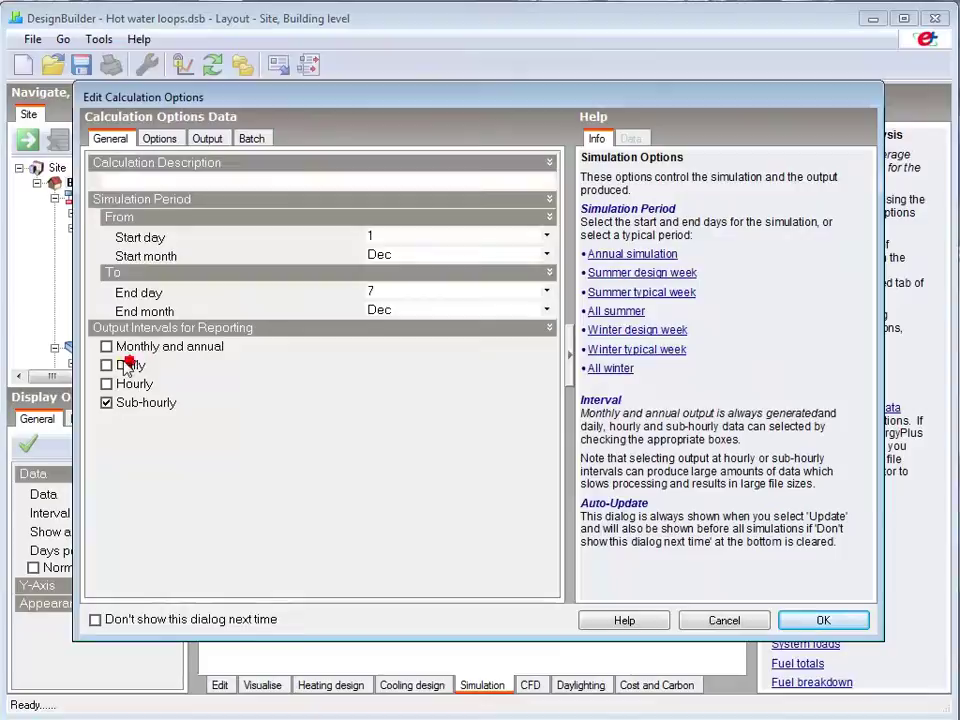
click(157, 138)
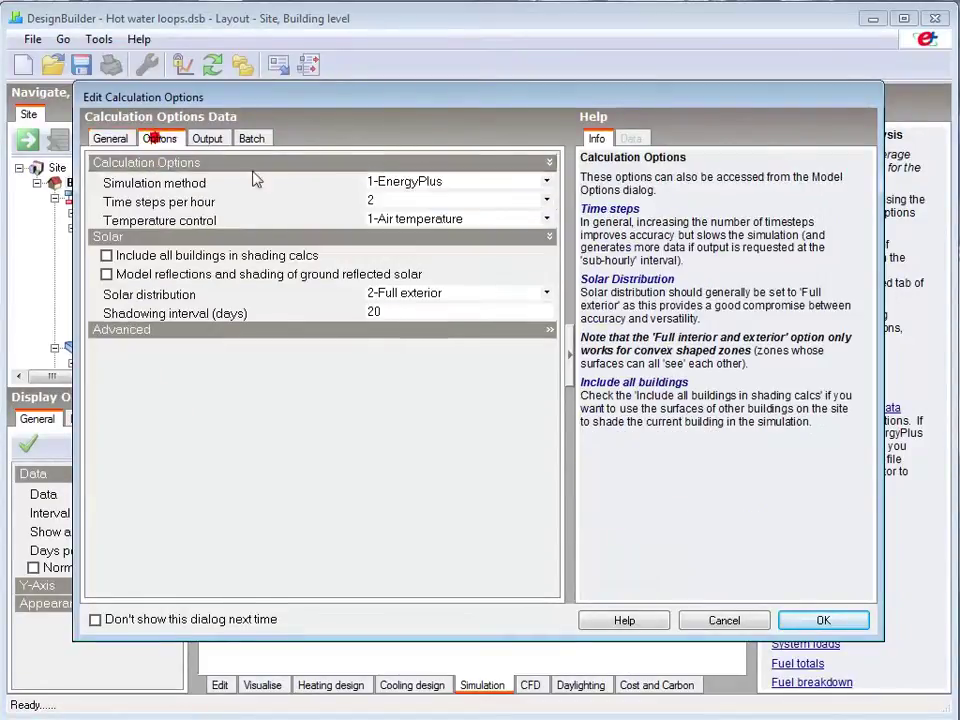
click(393, 202)
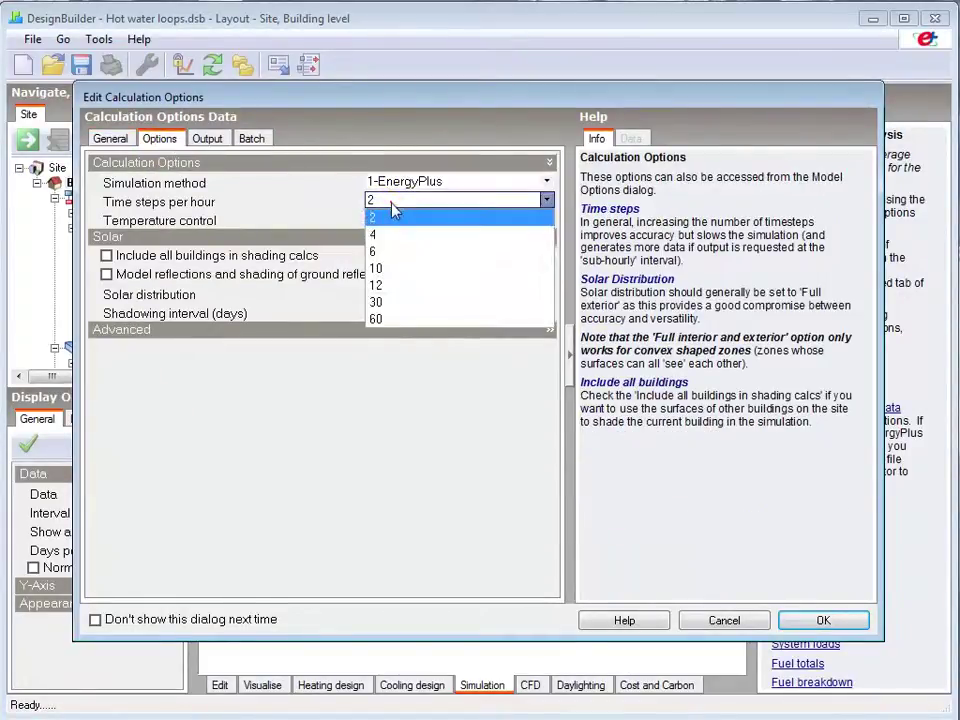
click(393, 276)
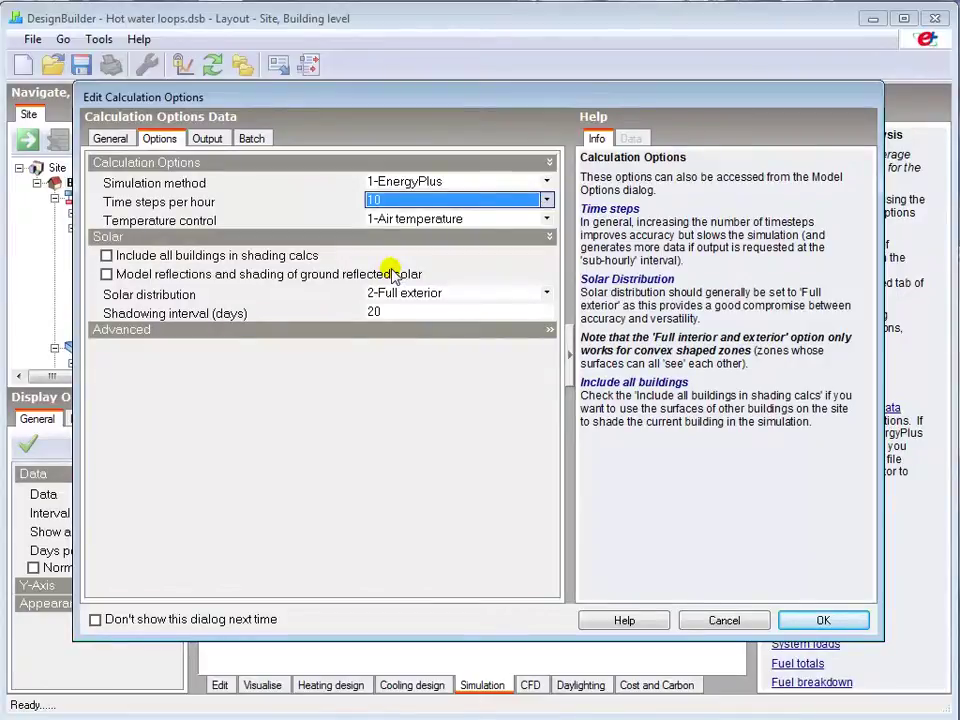
click(547, 219)
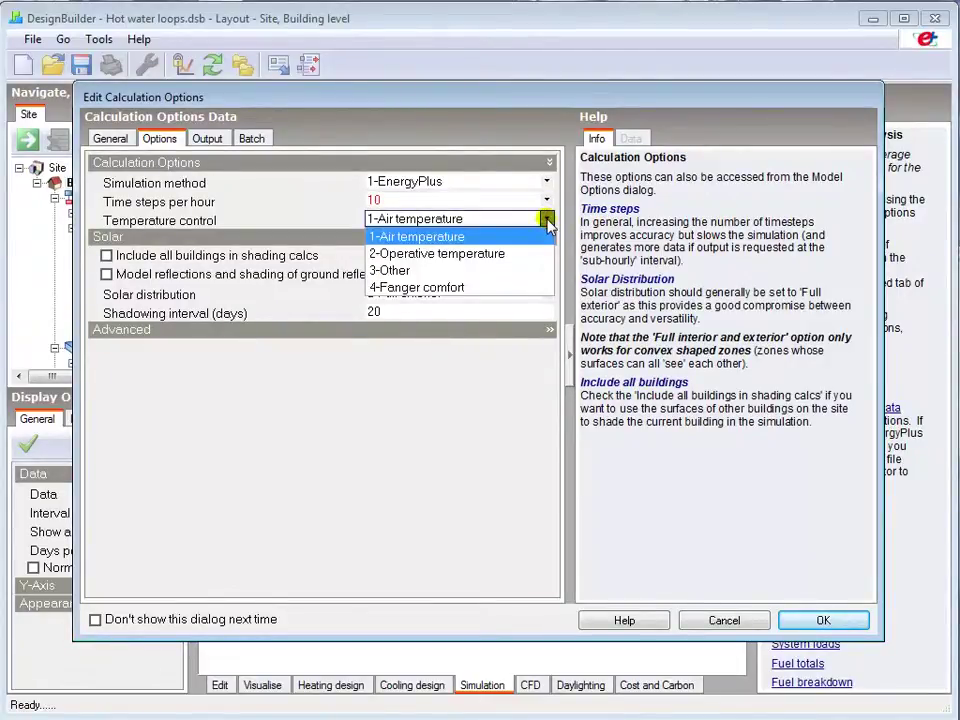
click(546, 220)
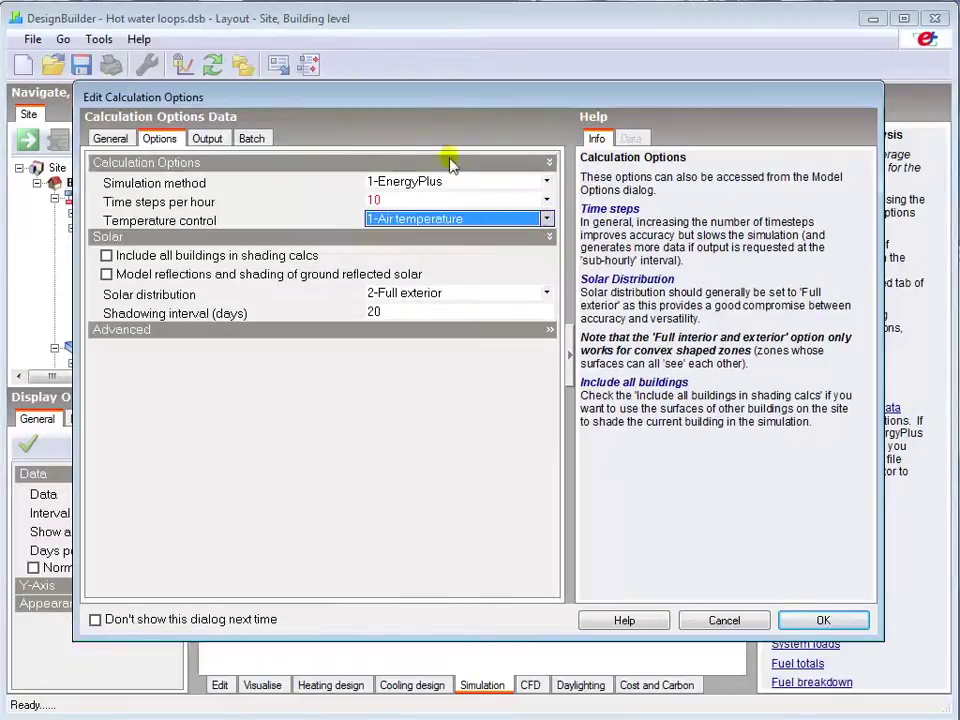
Step: Set zone environmental and comfort reports to 1-All periods and run the simulation
click(204, 140)
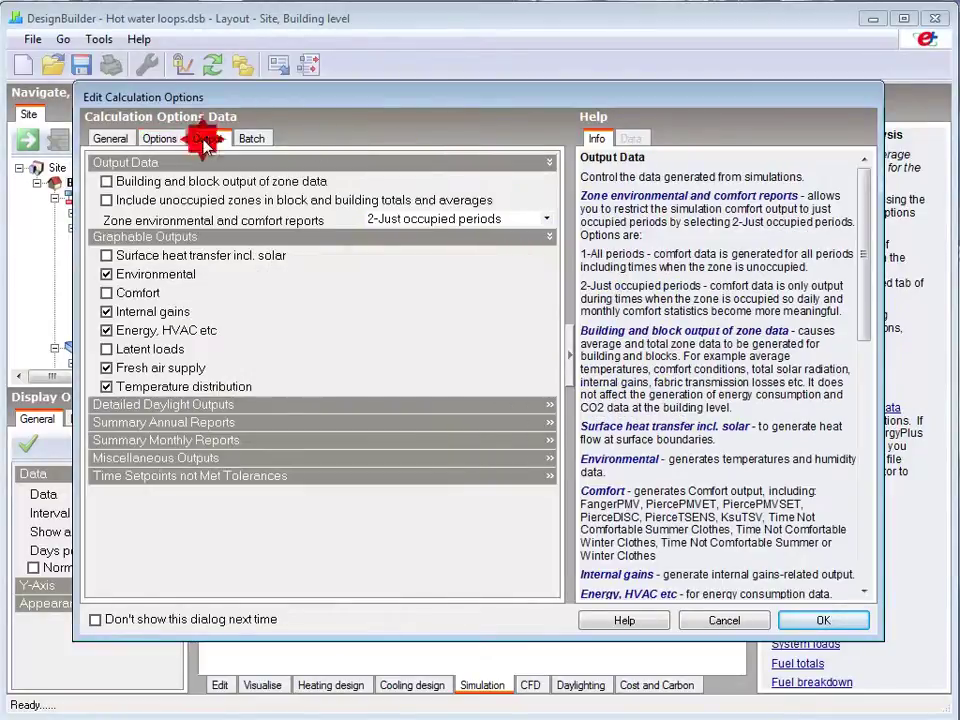
click(392, 220)
click(401, 237)
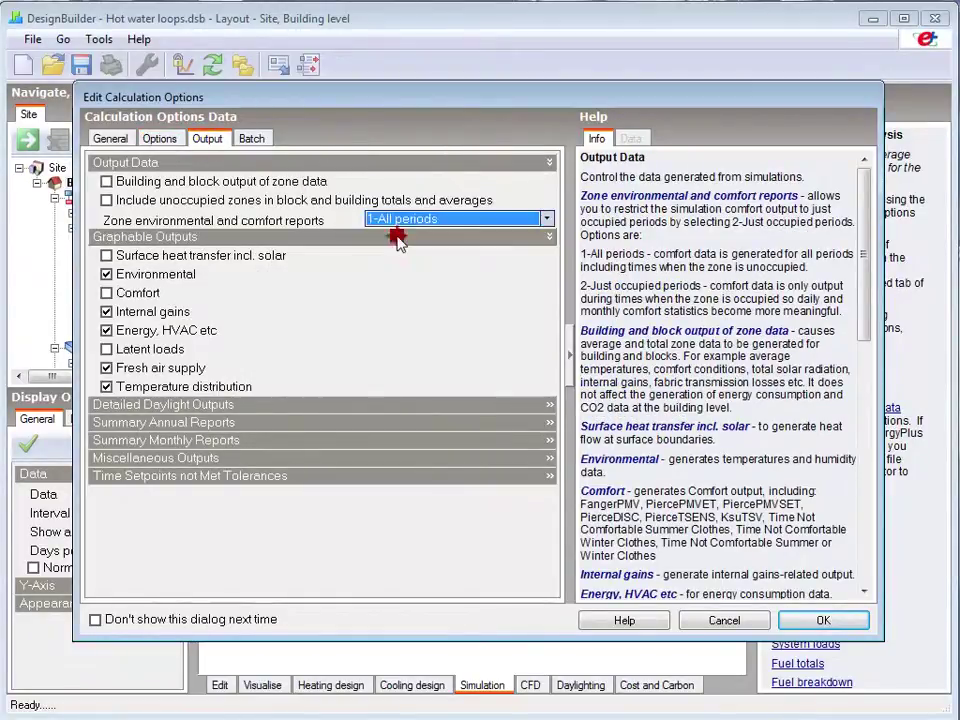
click(795, 620)
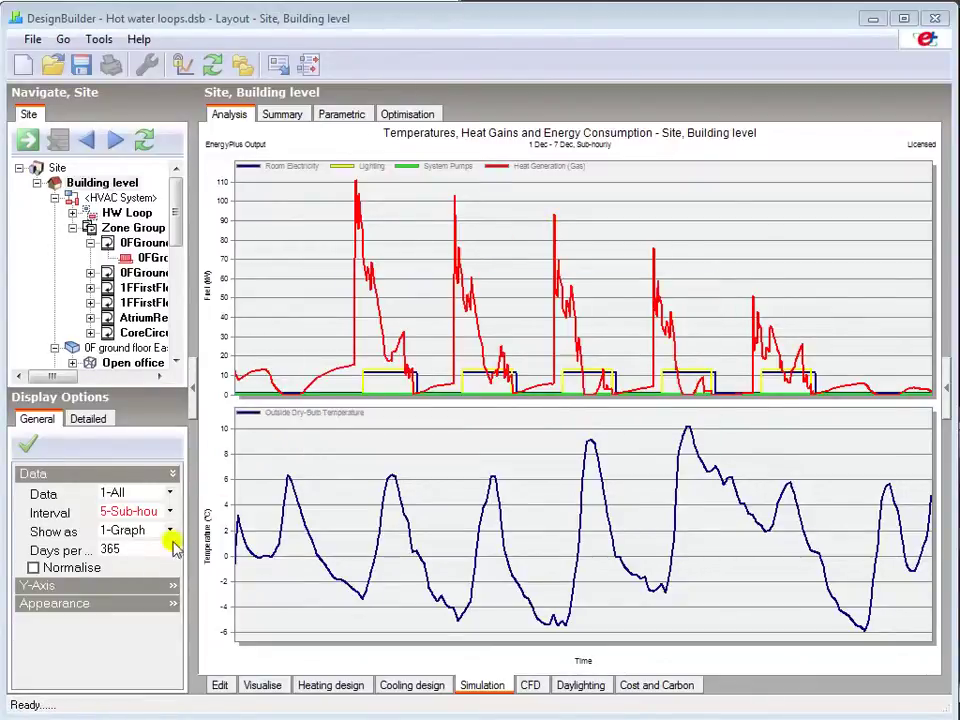
Step: Show the building results at 1 day per page and advance the graphs to Monday 2 December
click(129, 549)
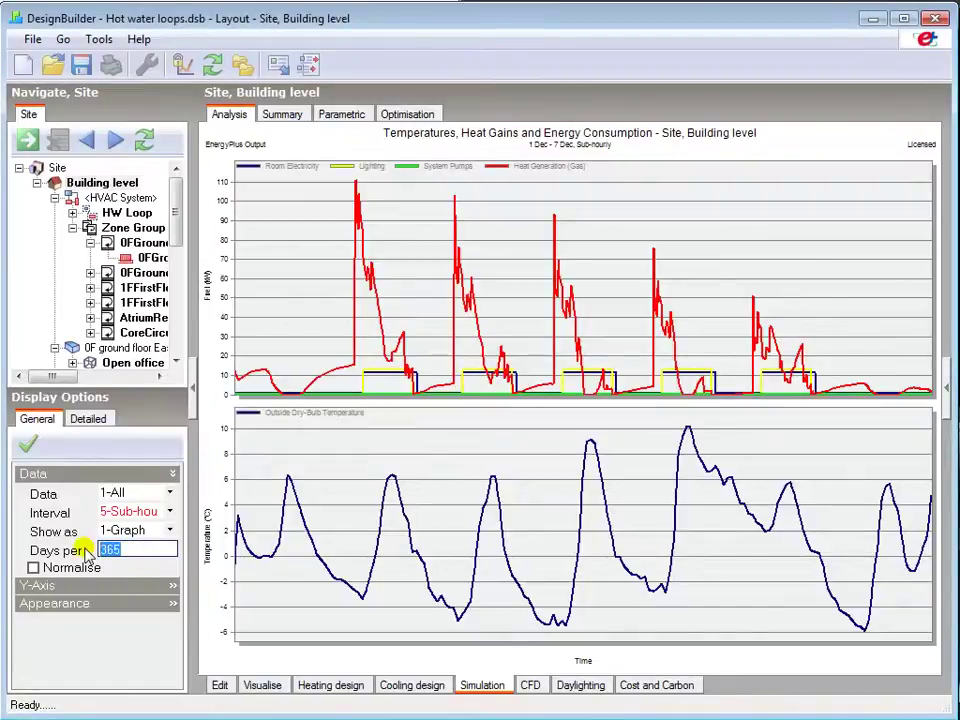
text(1)
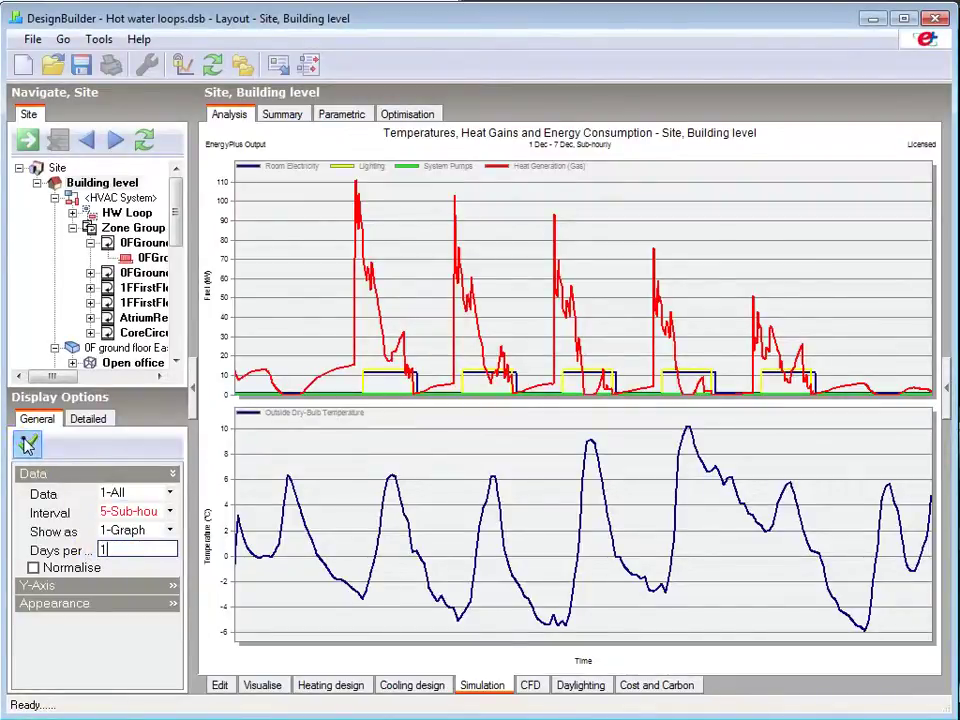
click(27, 445)
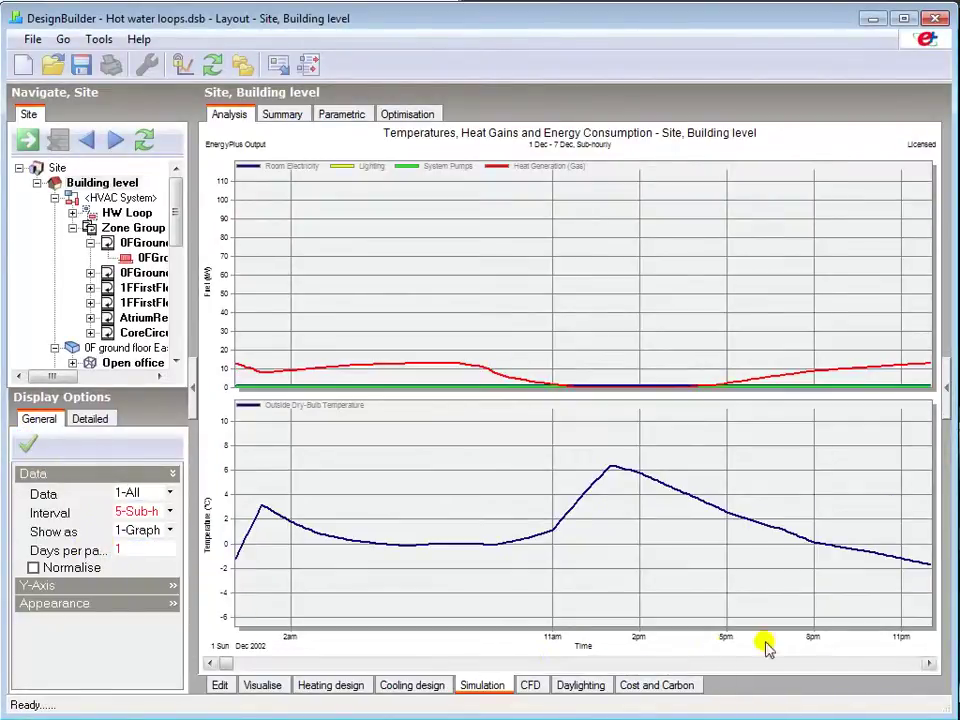
click(927, 665)
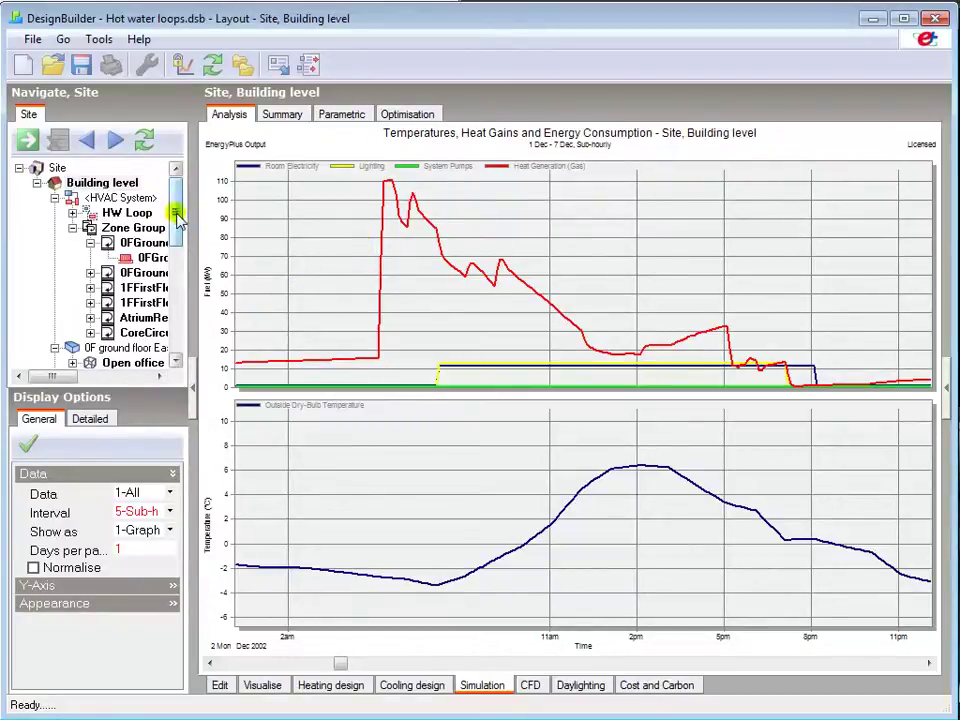
drag(176, 218, 177, 248)
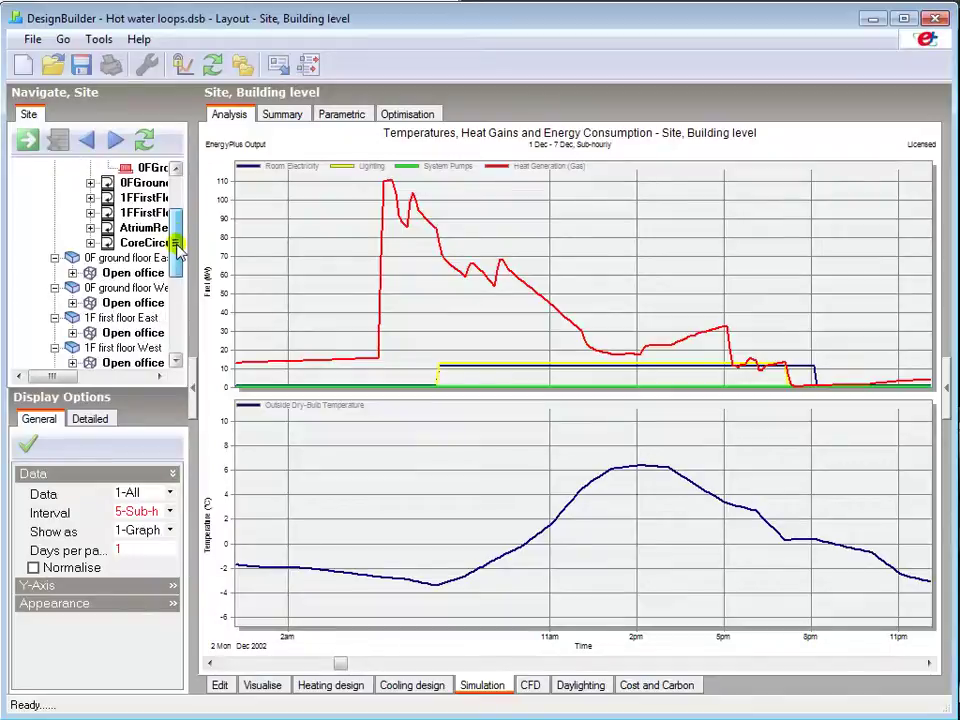
Step: Show the ground-floor East open office results at 7 days per page for the full 1–7 Dec week
click(132, 273)
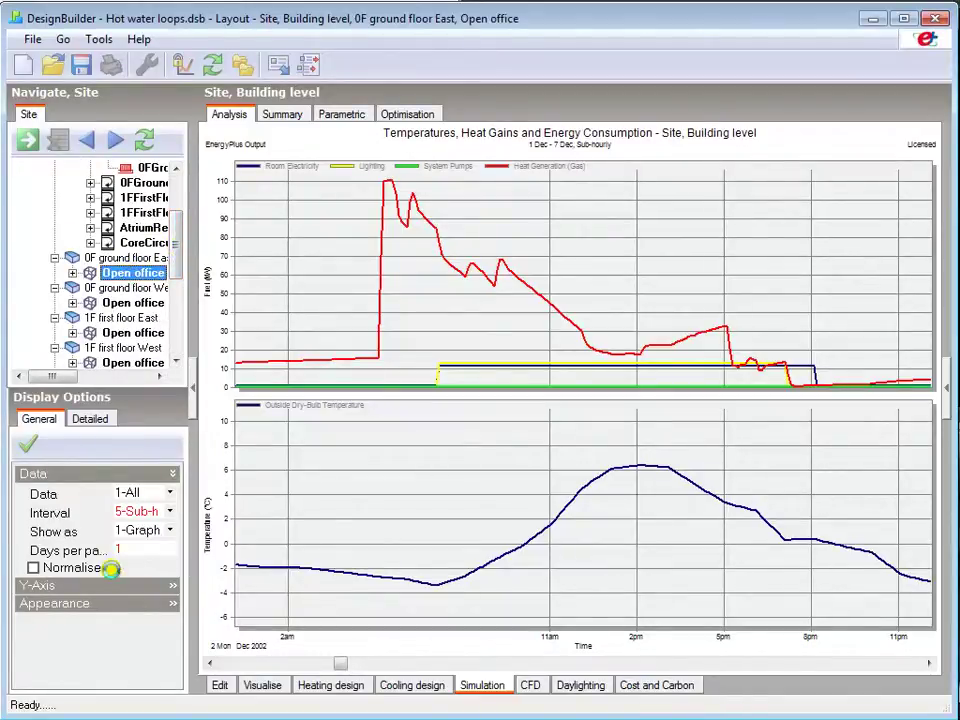
click(127, 551)
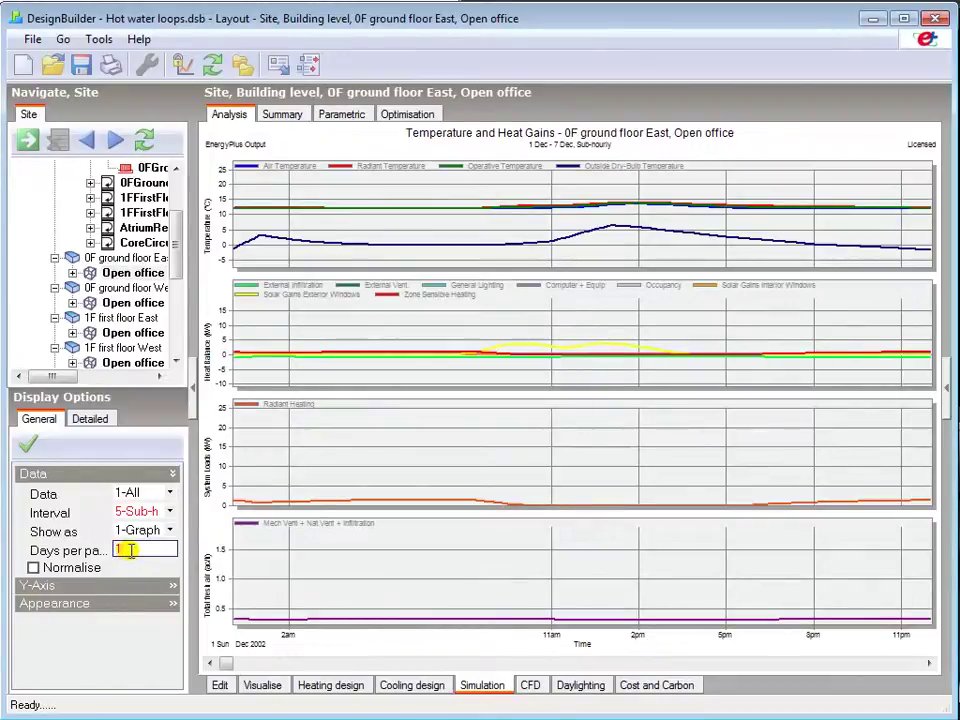
text(7)
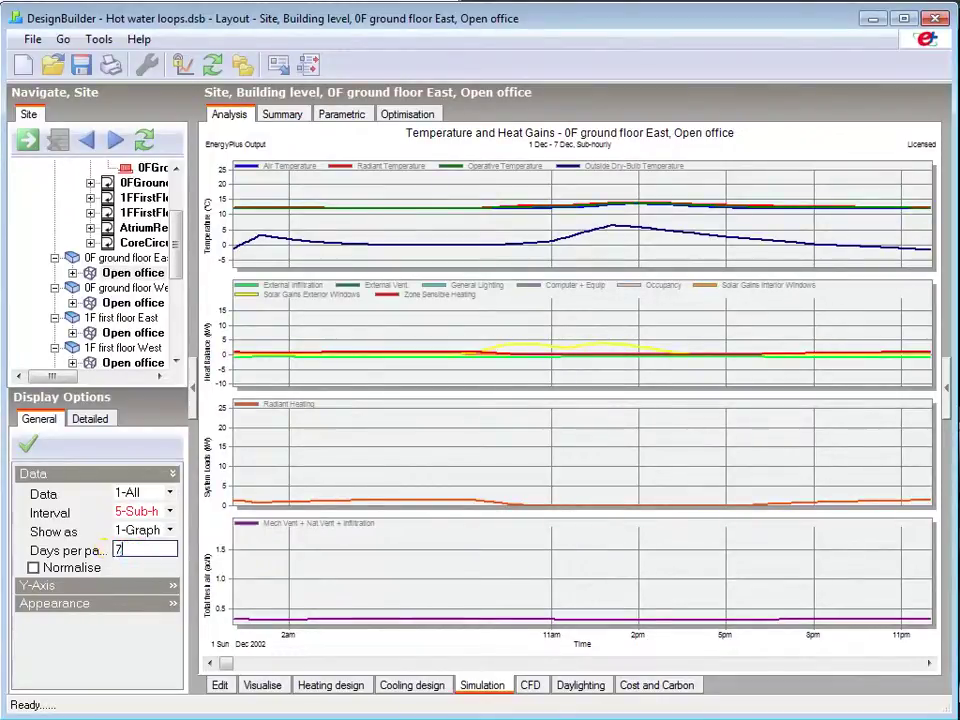
click(27, 445)
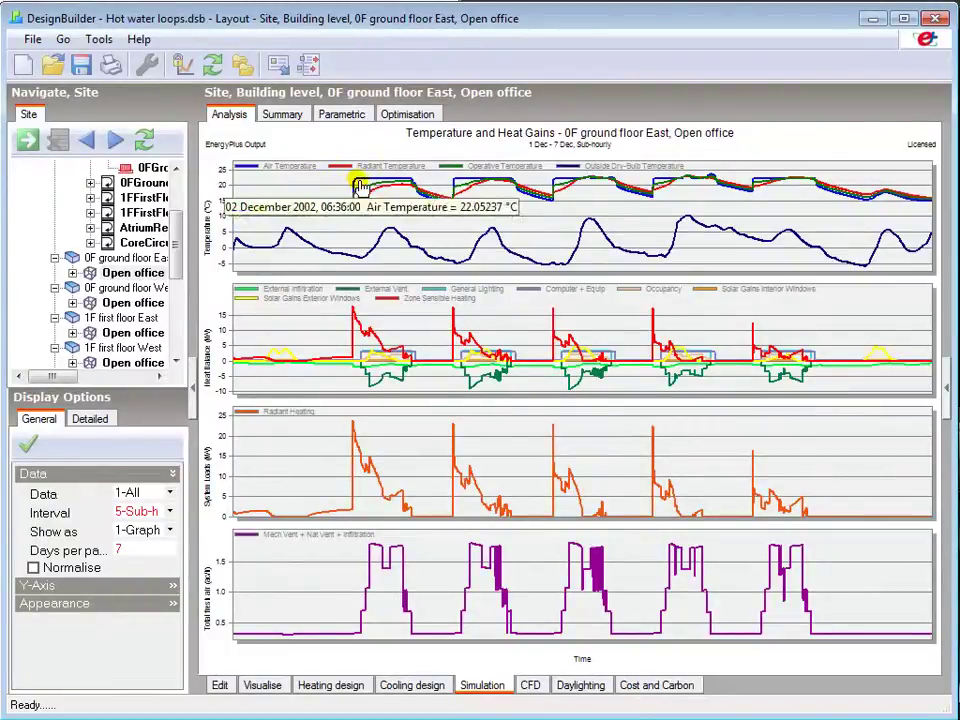
mouse_move(418, 190)
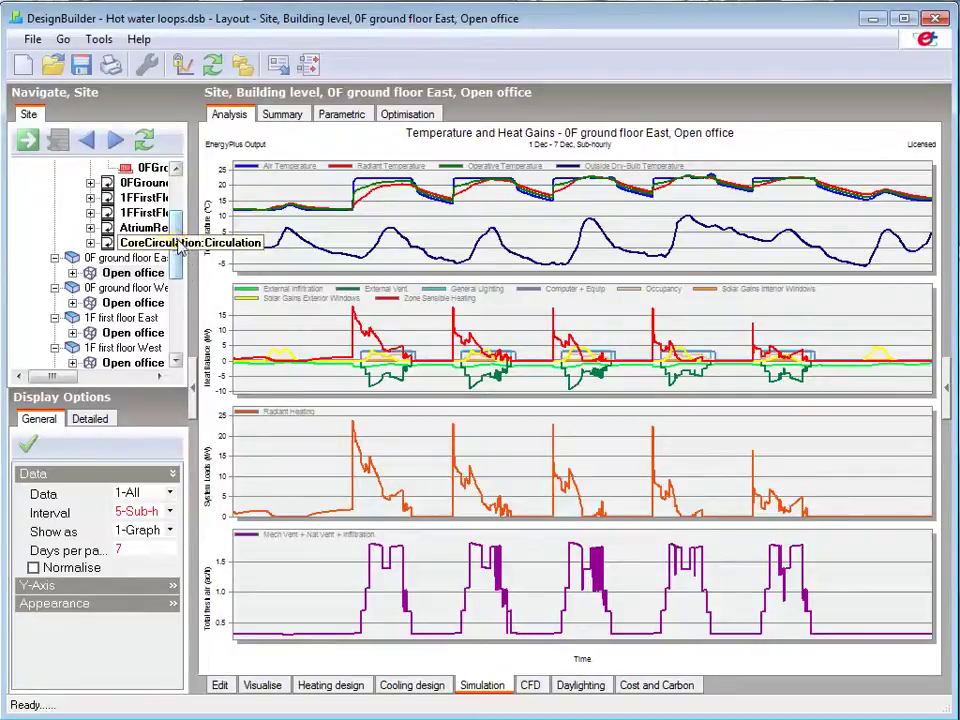
Step: Display the Atrium Reception zone's 1–7 Dec temperature, heat gain and radiant heating graphs
drag(180, 248, 178, 274)
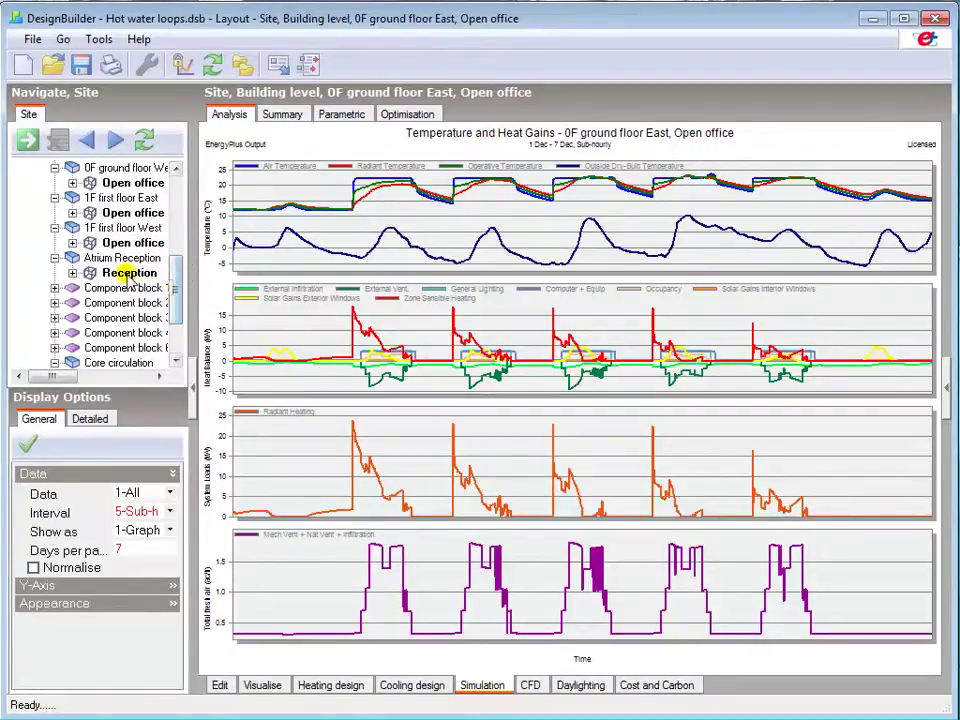
click(127, 273)
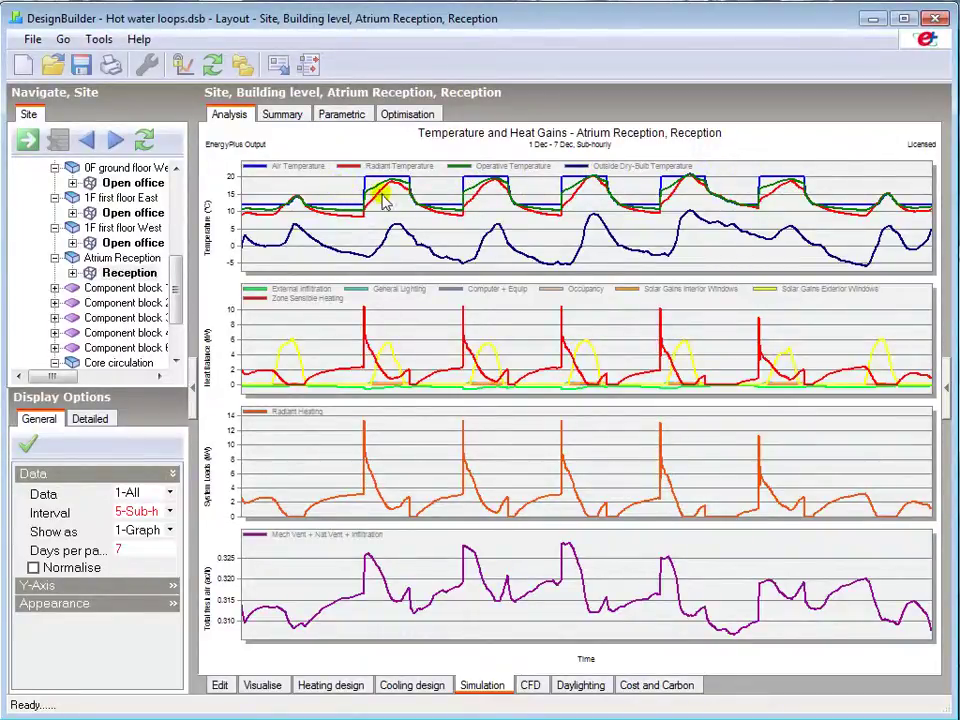
mouse_move(374, 190)
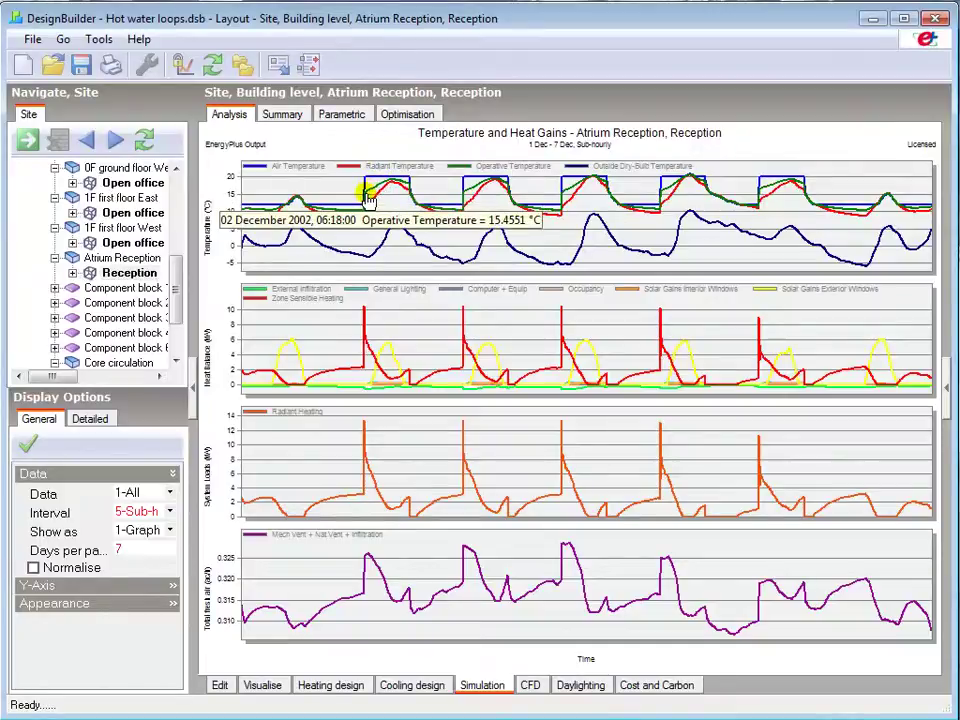